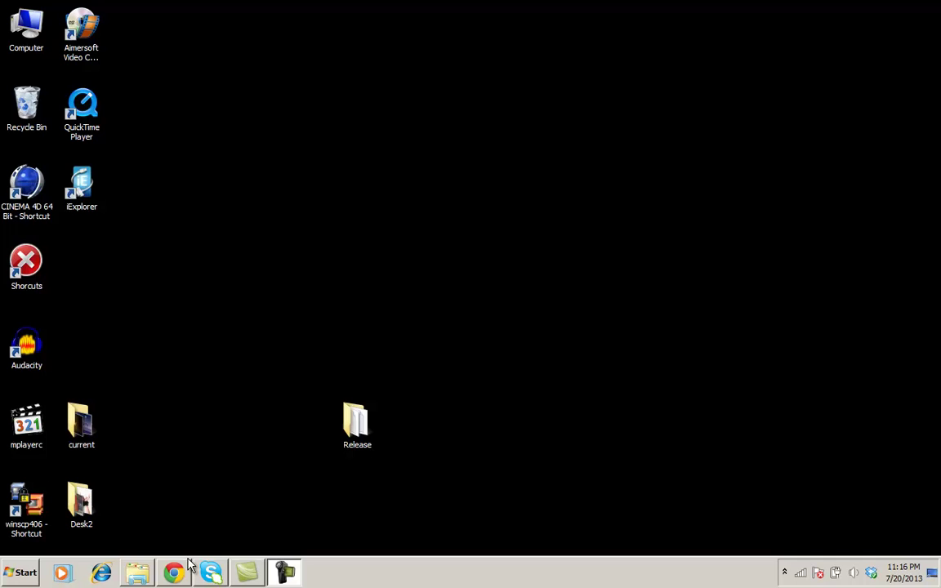
Open the EpicWorship page on the Quvizo website in Chrome, review its features and developer sections, and minimize the browser.
mouse_move(179, 571)
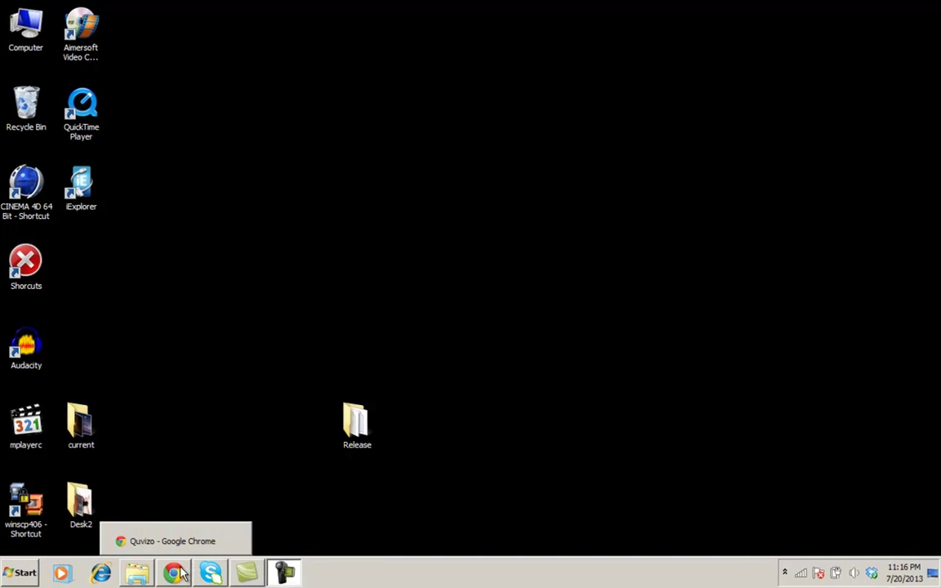
click(188, 543)
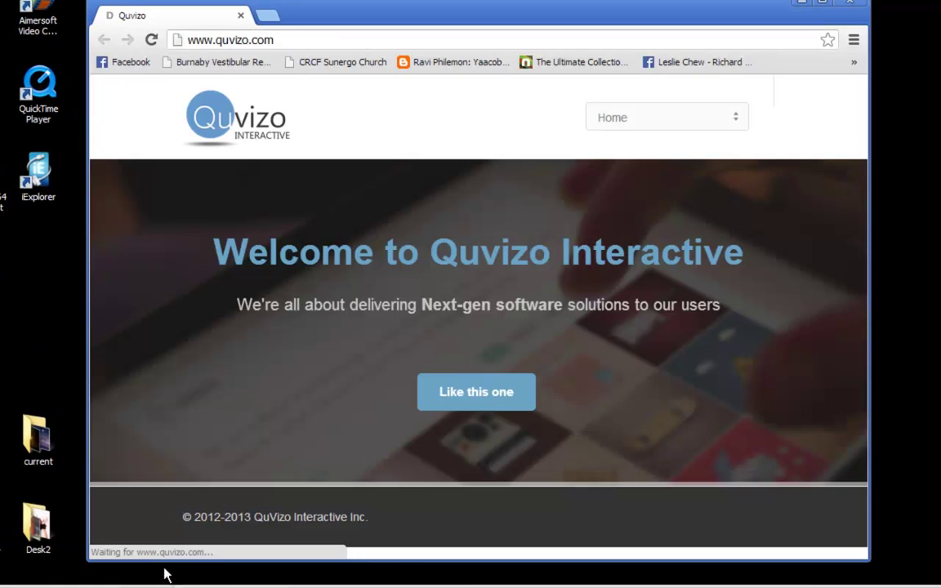
double_click(739, 7)
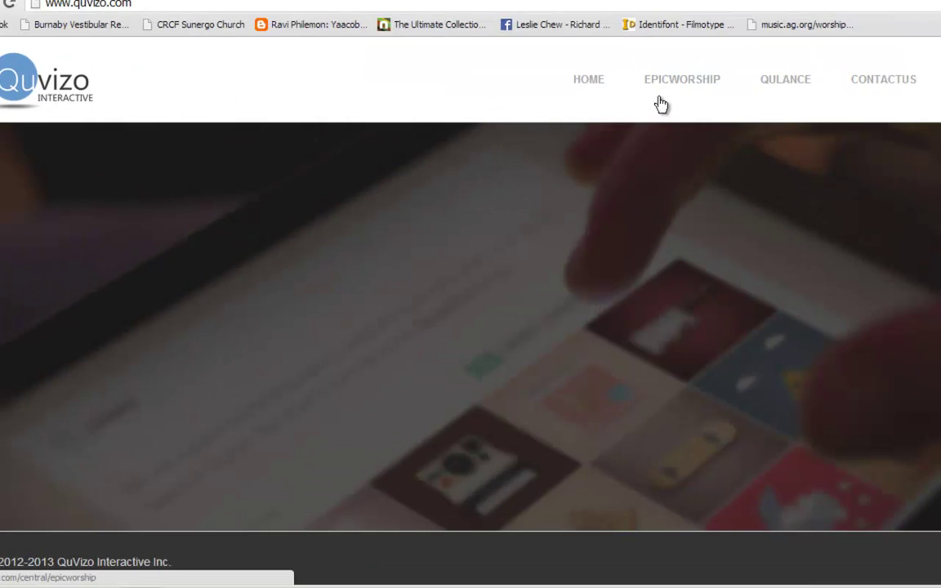
click(666, 86)
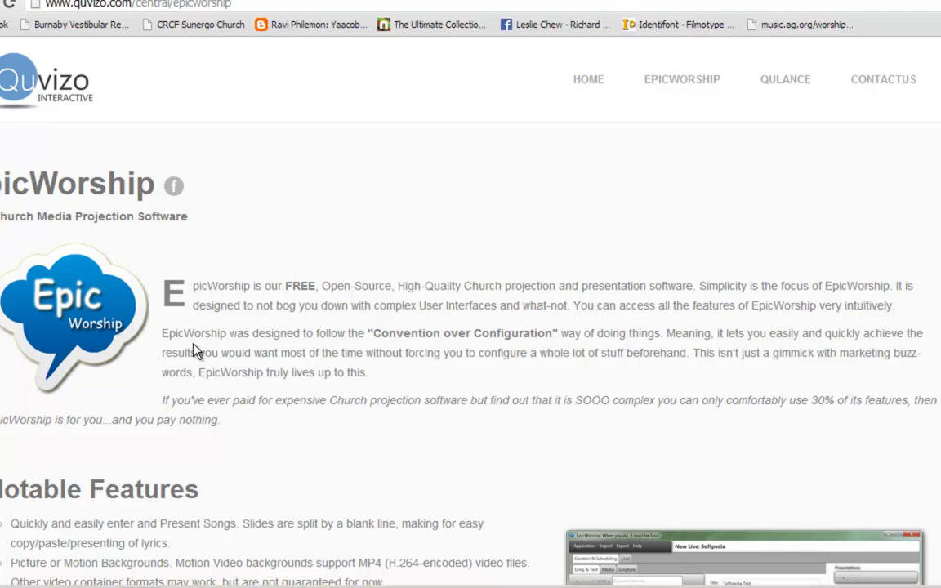
scroll(194, 349, down, 10)
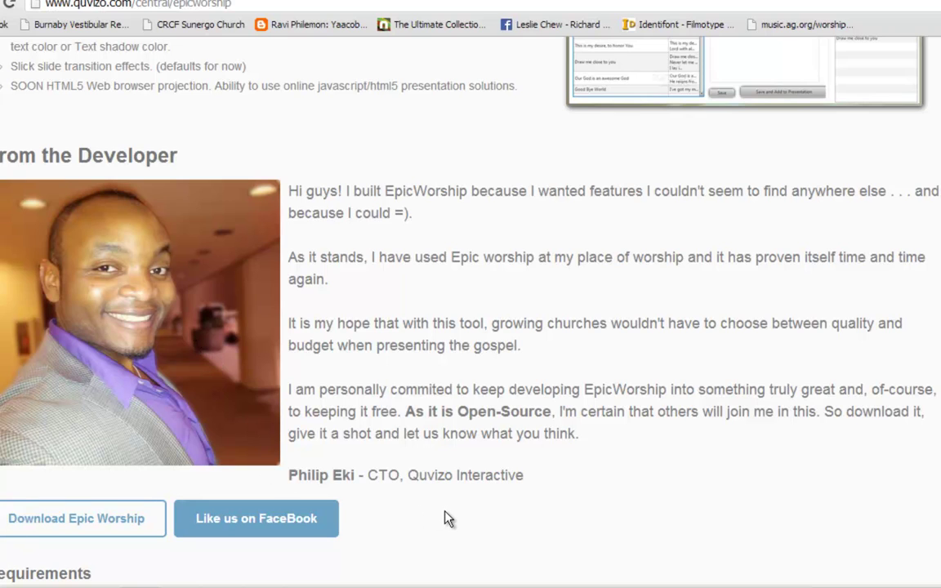
scroll(447, 519, up, 10)
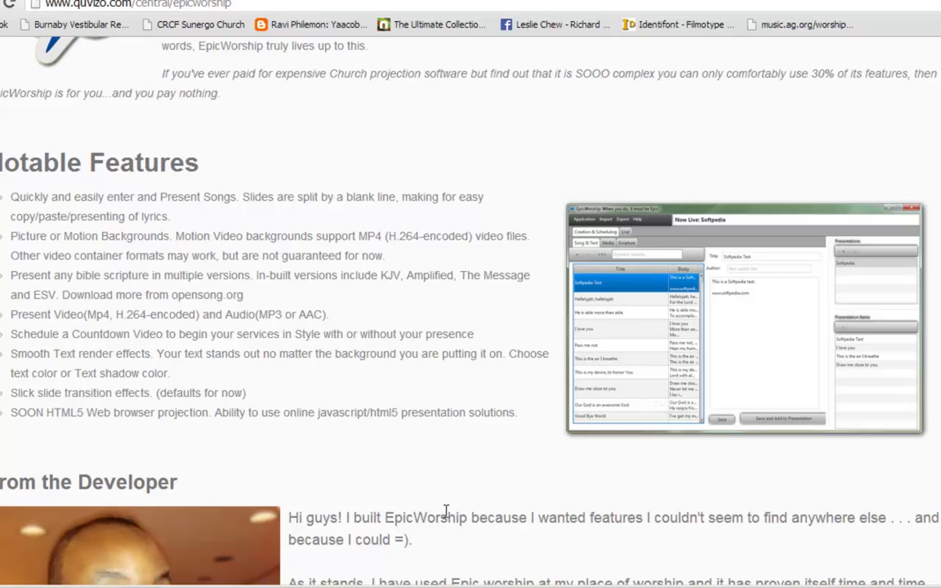
scroll(448, 519, down, 2)
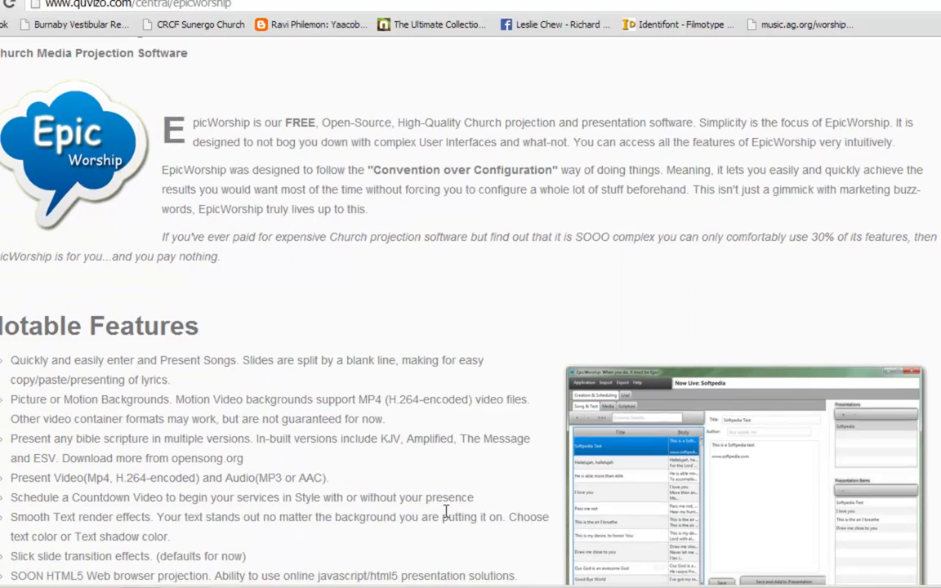
scroll(448, 518, up, 2)
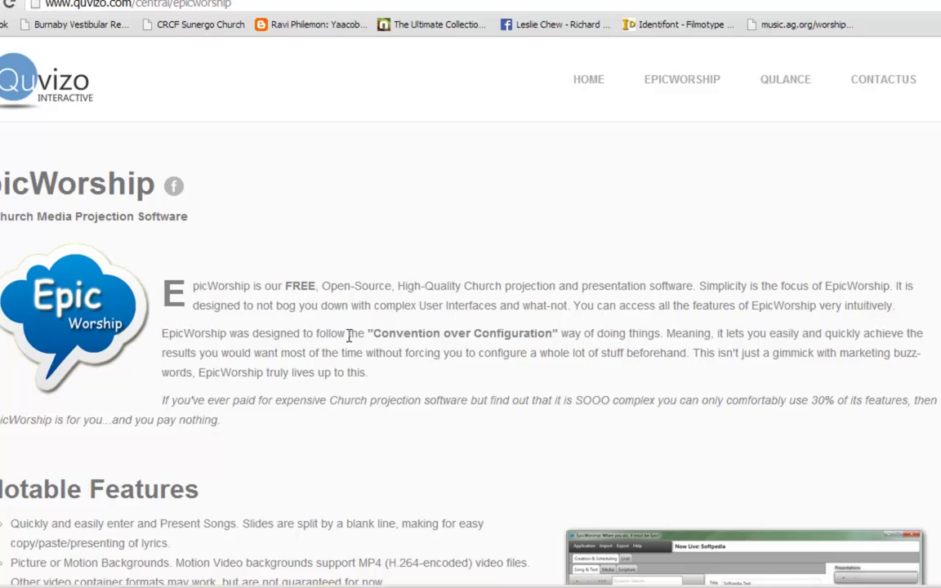
click(812, 2)
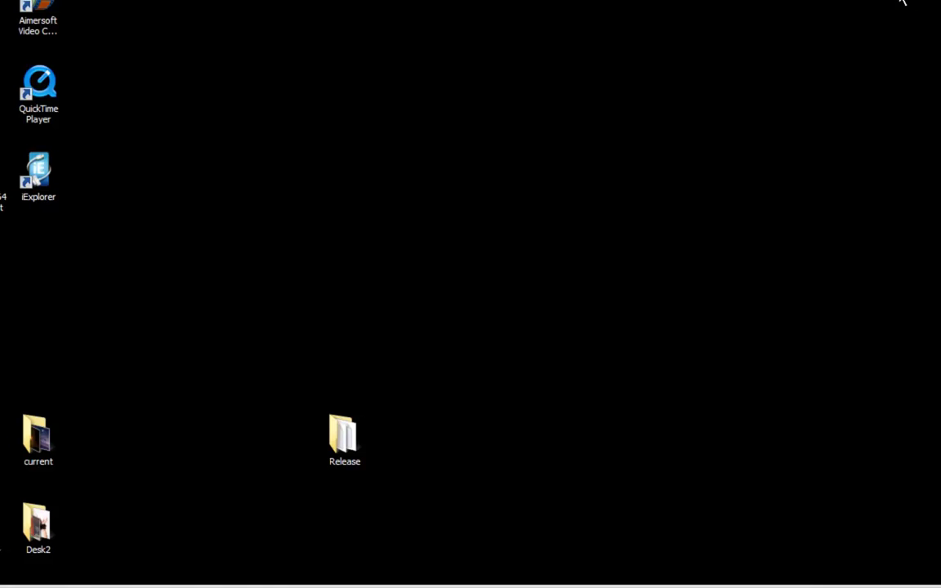
Launch the EpicWorship application from the Release folder on the desktop and minimize the folder window.
double_click(353, 444)
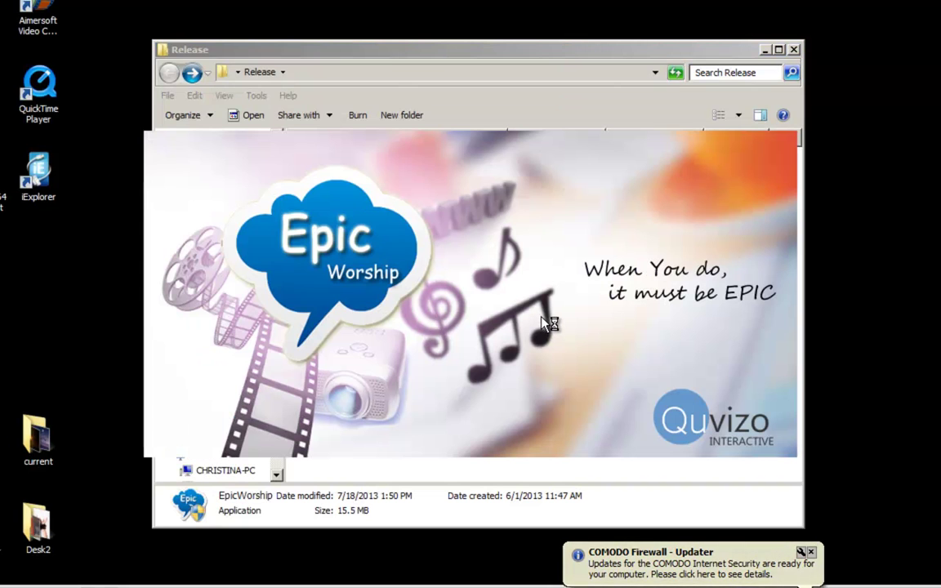
click(766, 49)
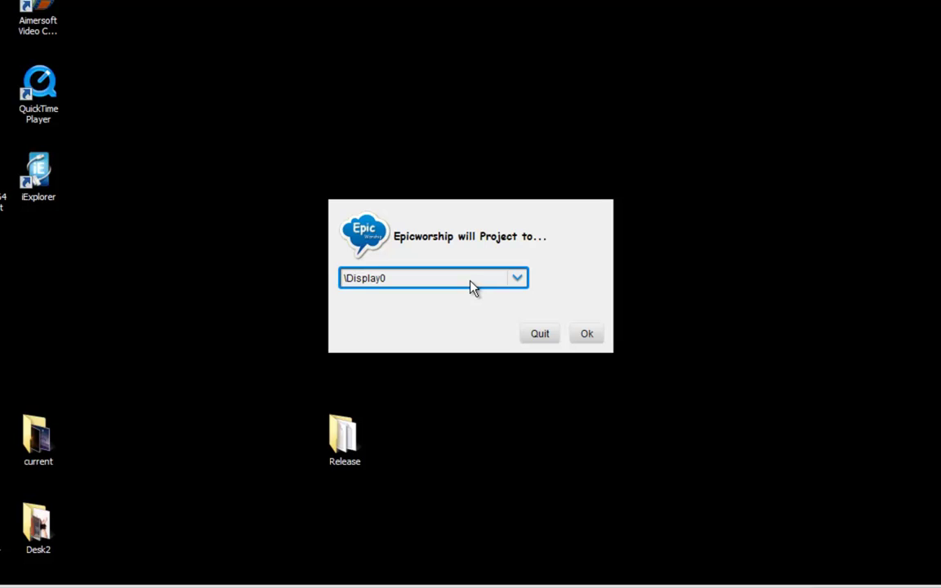
Step through the Windows display projection modes, including Extend.
key(super+p)
key(super+p)
key(super+p)
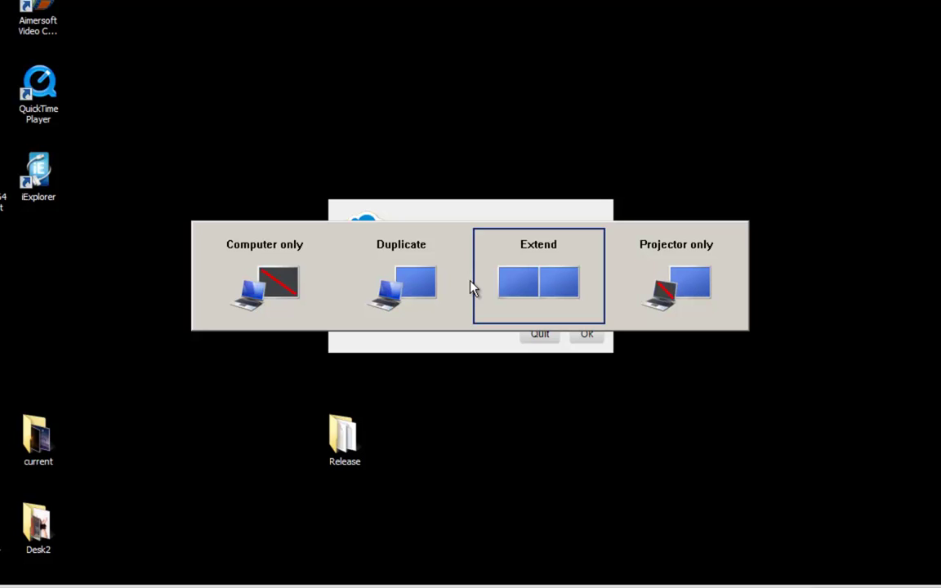
key(super+p)
key(super+p)
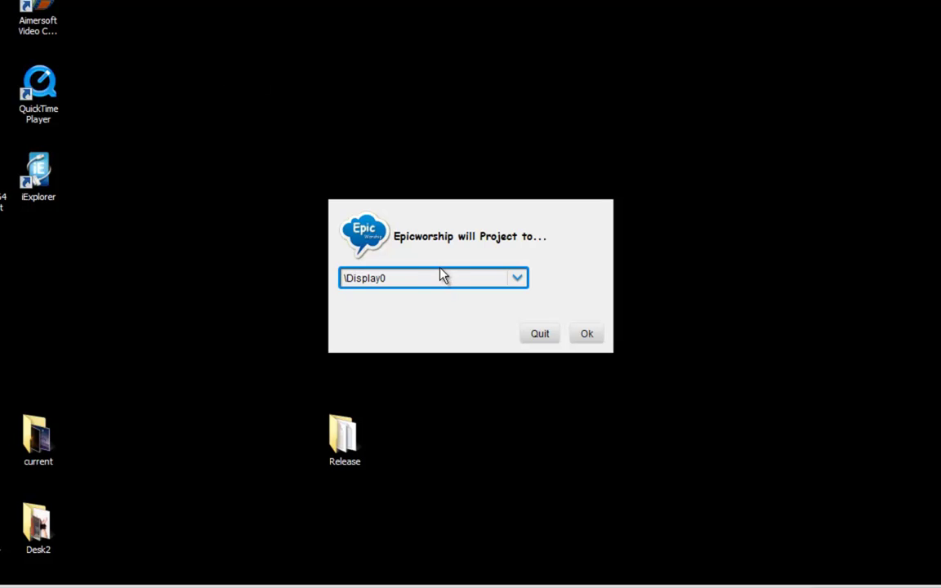
Confirm \Display0 as the projection display and reposition the EpicWorship main window on the desktop.
click(596, 337)
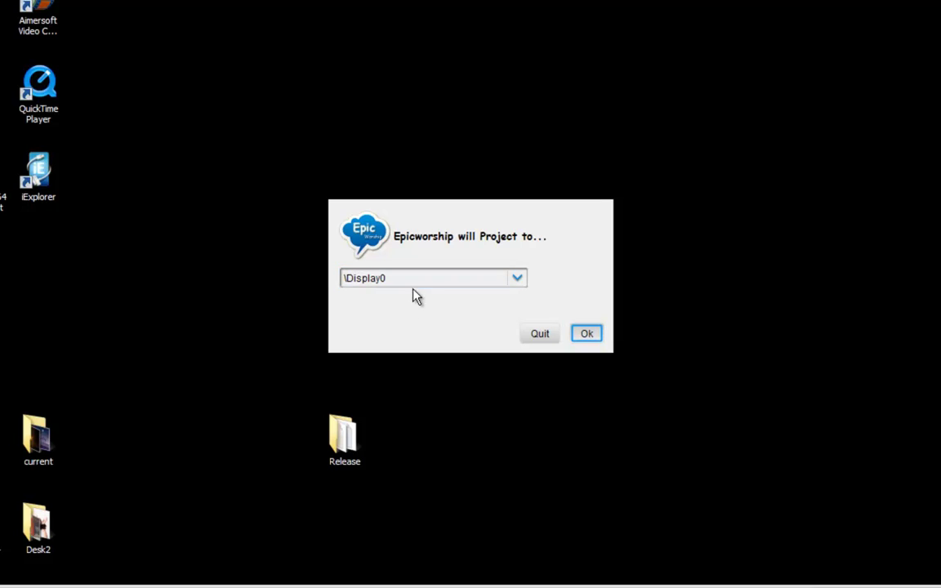
click(588, 336)
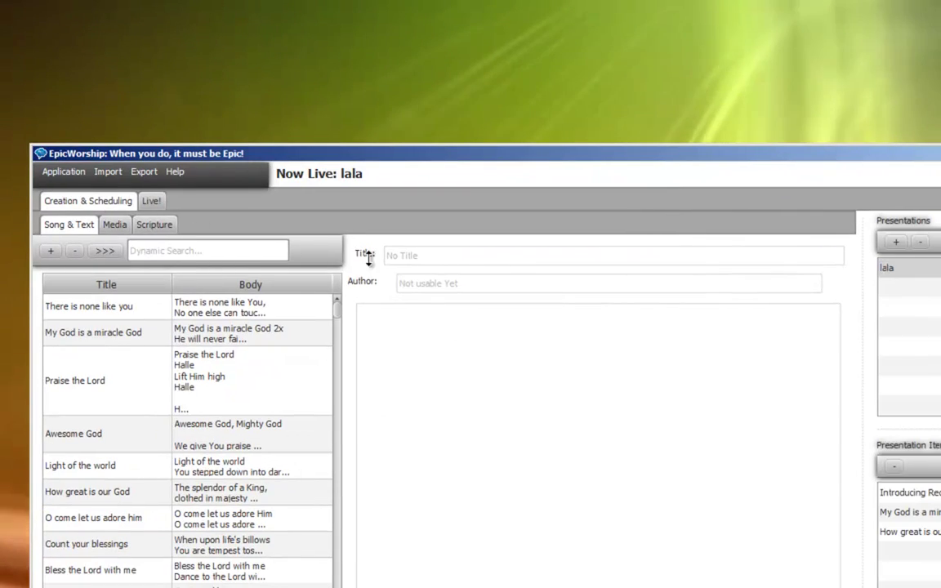
drag(283, 155, 244, 37)
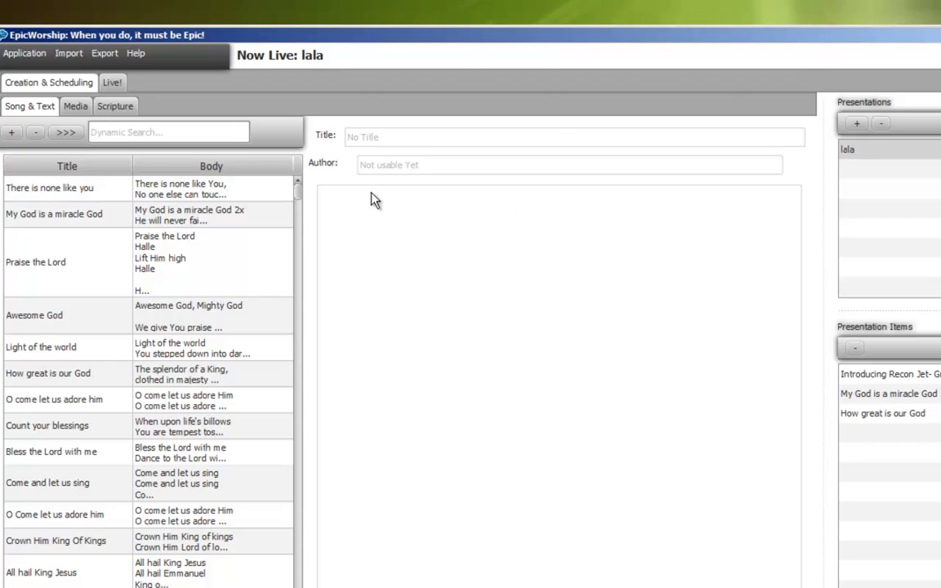
drag(301, 47, 211, 69)
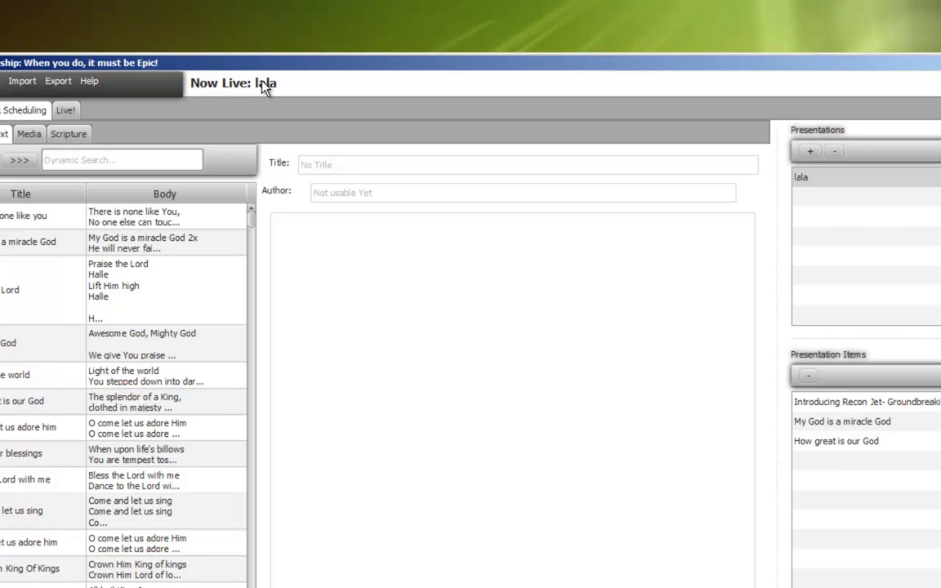
drag(235, 65, 394, 82)
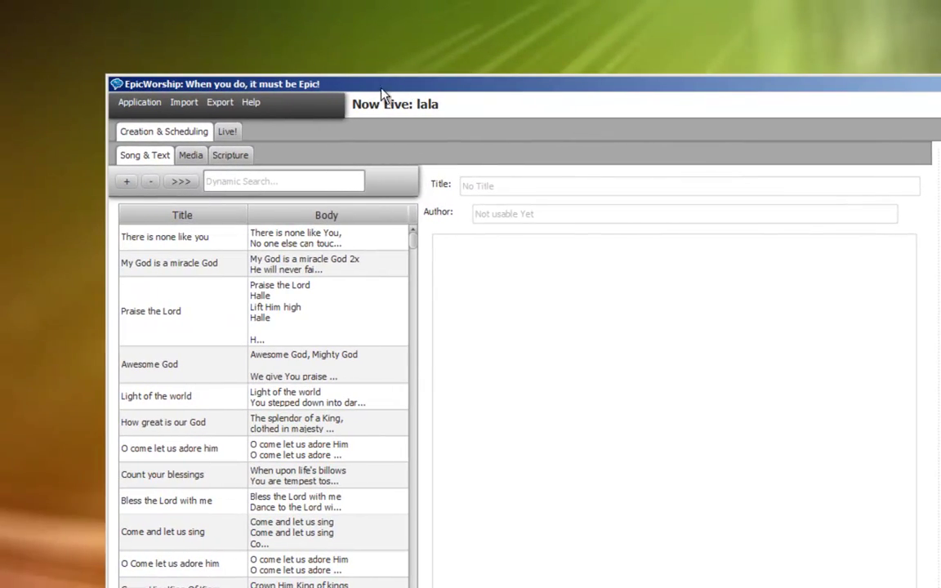
drag(273, 82, 118, 2)
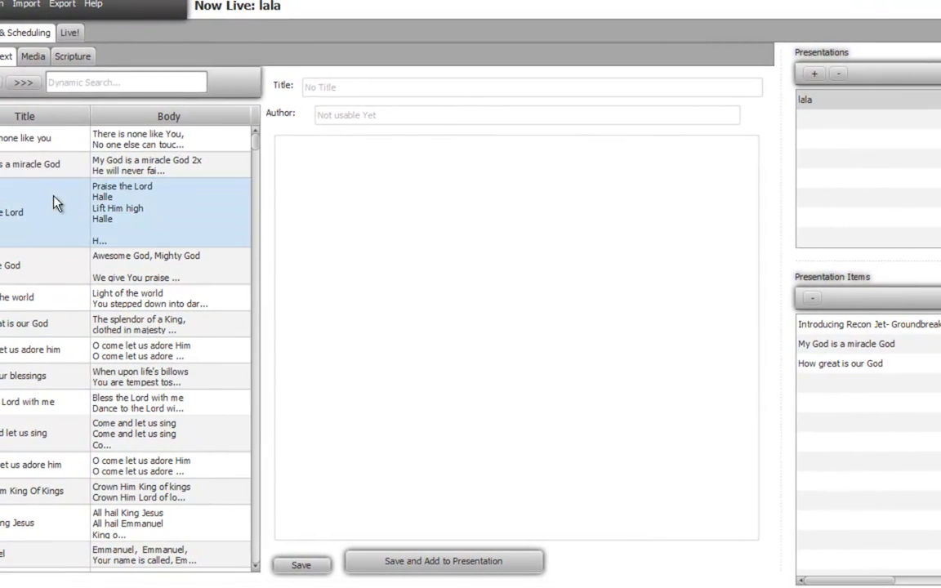
Look over the Live! view, return to Creation & Scheduling and delete the presentation "lala".
click(63, 33)
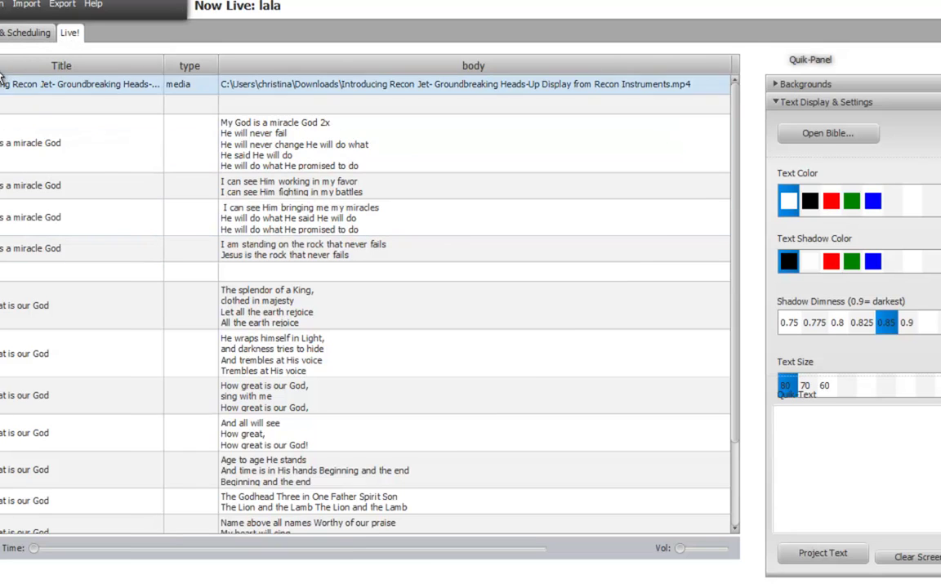
click(11, 38)
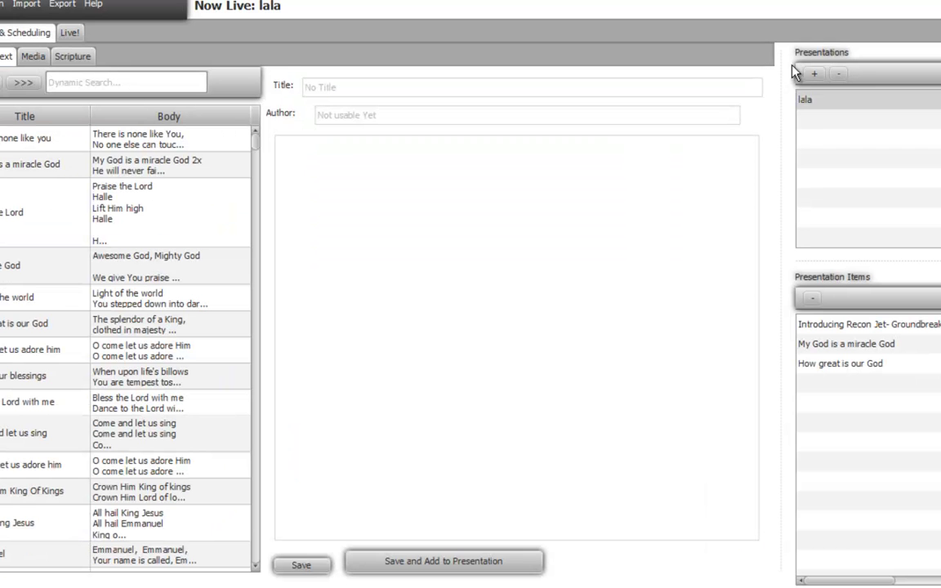
click(816, 100)
click(837, 74)
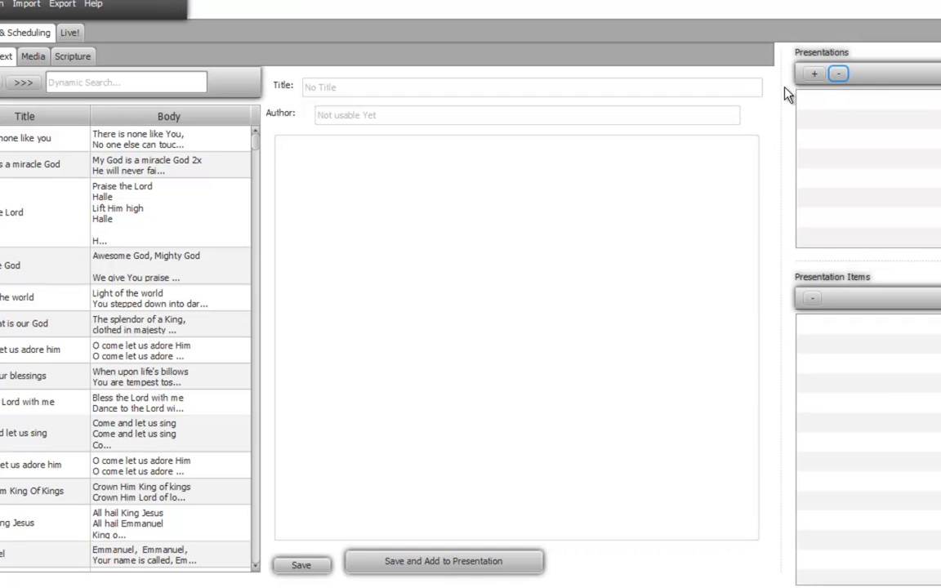
Create a new presentation named "10am service 21 July 2013".
click(809, 73)
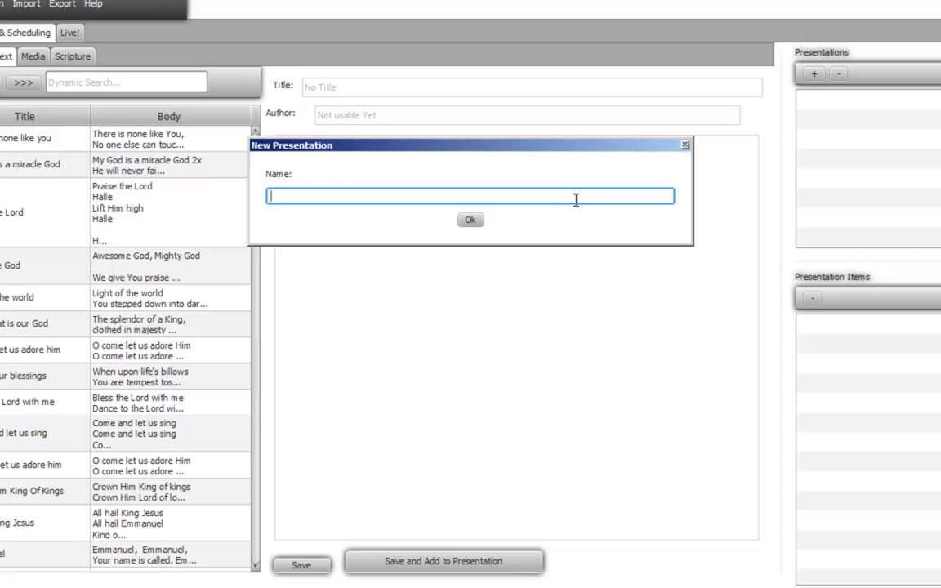
text(10am service 21 July 2)
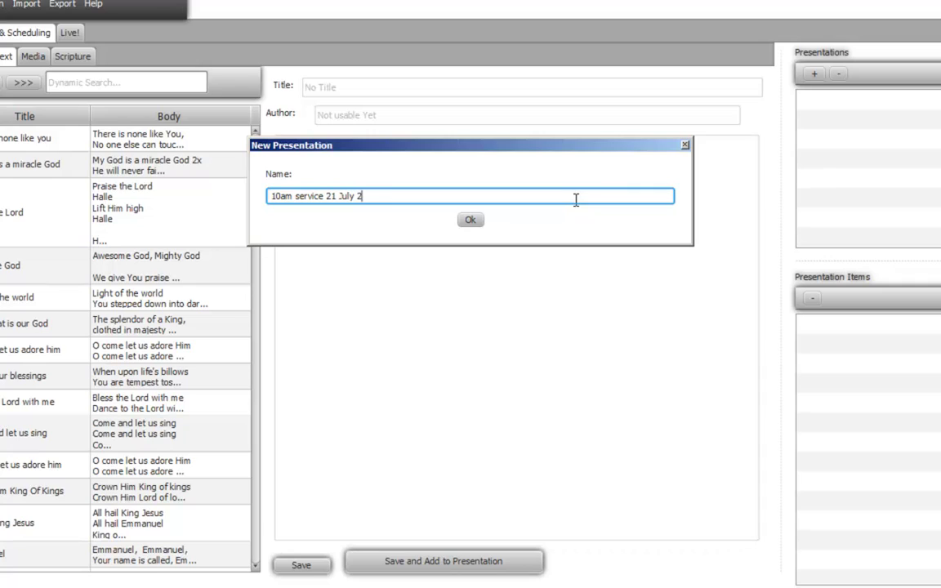
text(0134)
key(BackSpace)
click(471, 222)
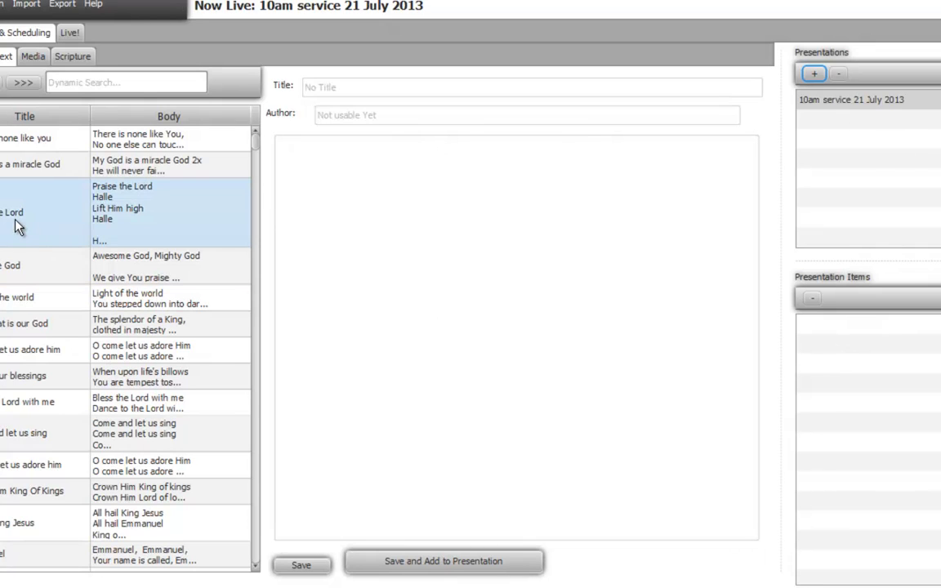
Add the songs "Awesome God" and "Come and let us sing" to the live presentation.
click(8, 267)
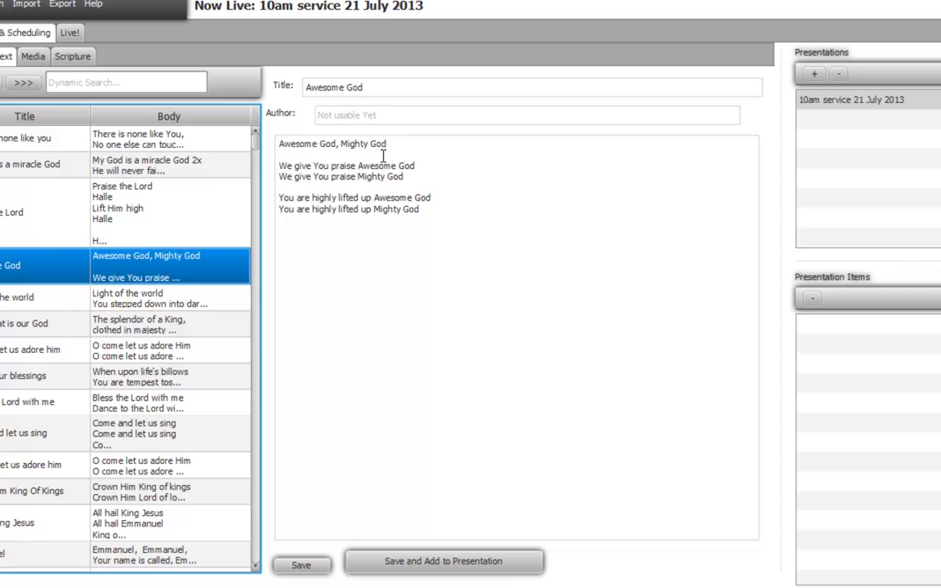
click(348, 163)
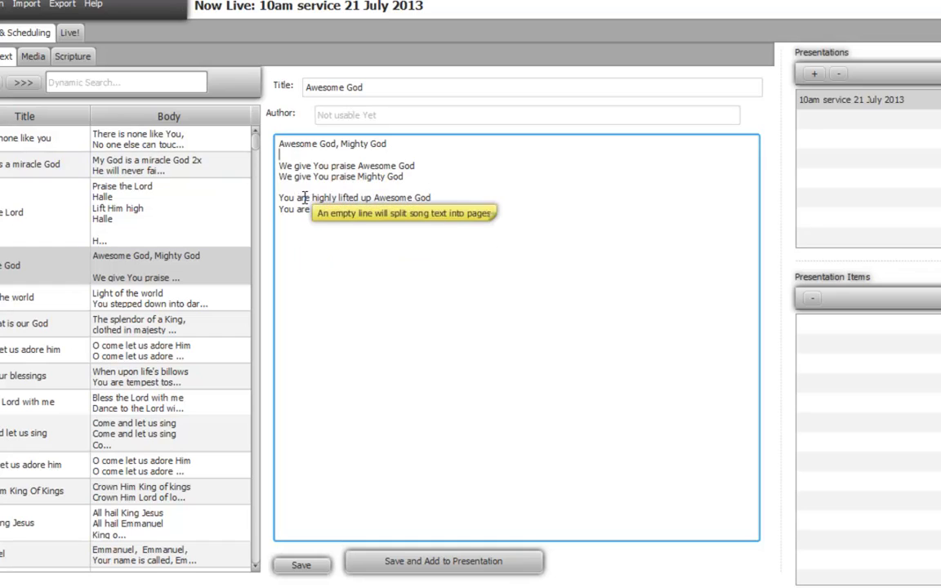
click(23, 83)
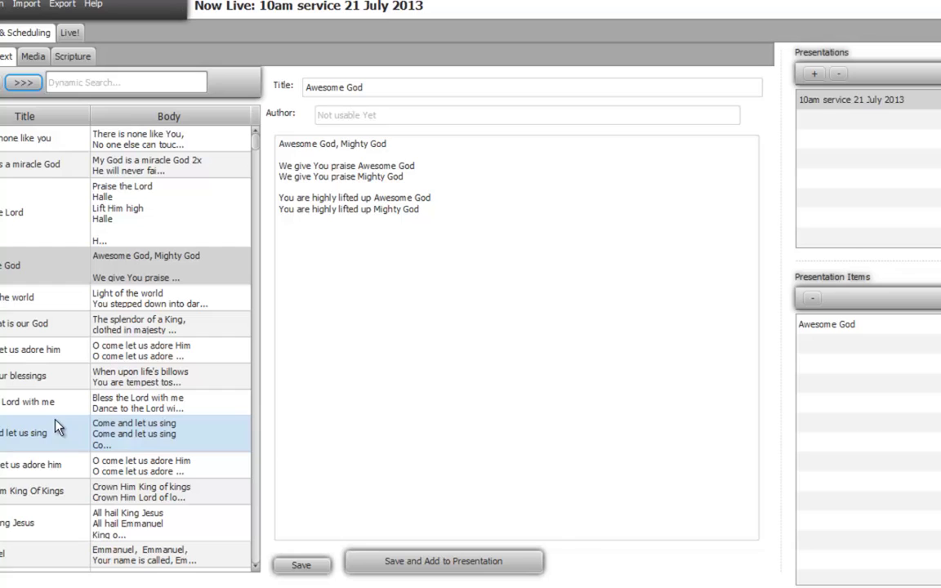
click(36, 433)
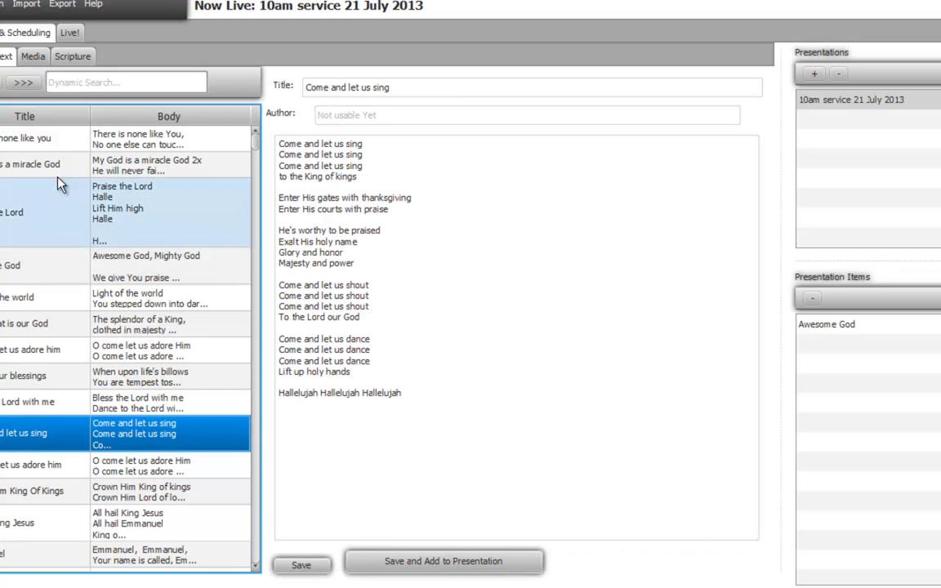
click(20, 84)
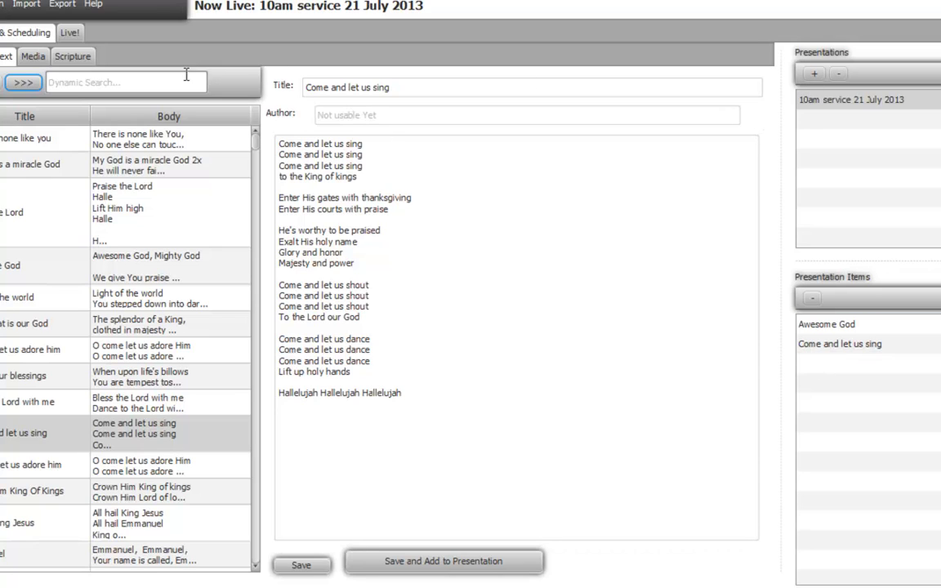
Add the Recon Jet MP4 video from the media library to the live presentation.
click(33, 62)
click(12, 116)
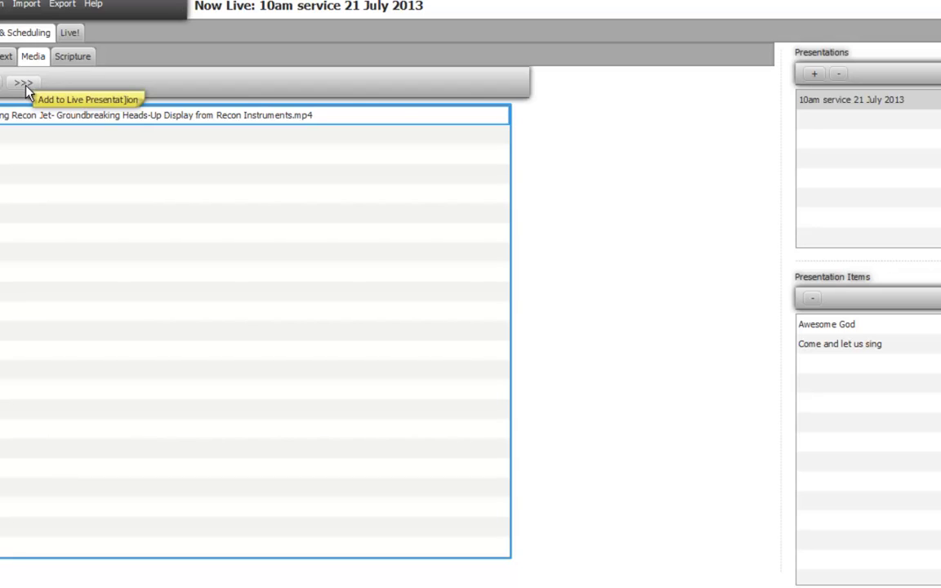
click(26, 85)
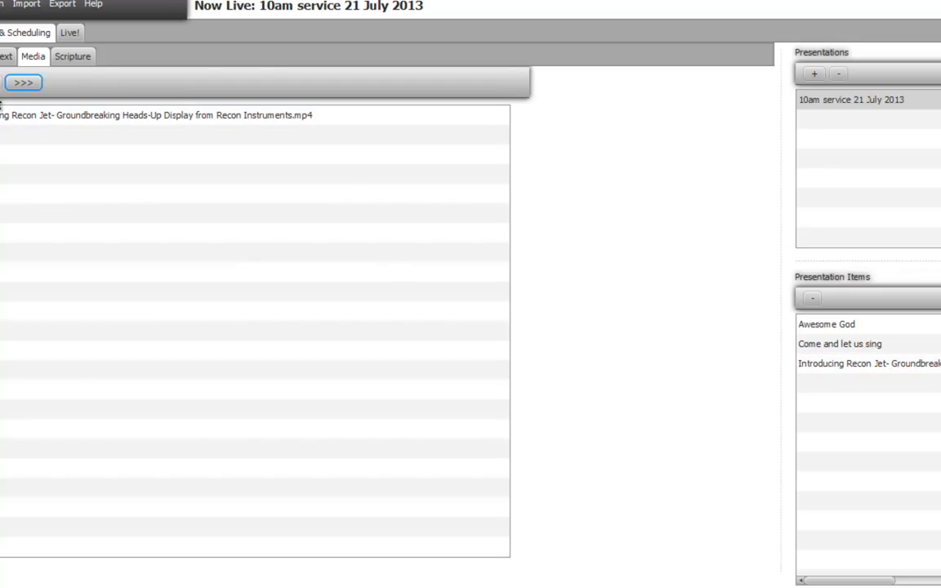
Open the Bible from the scripture section and browse the chapters of Genesis and the Old Testament book list.
click(6, 57)
click(73, 57)
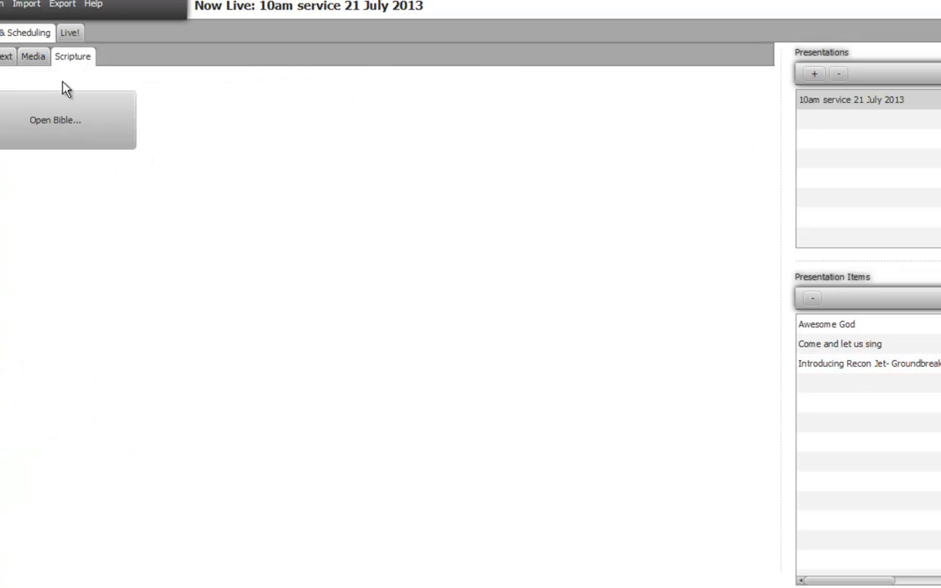
click(40, 117)
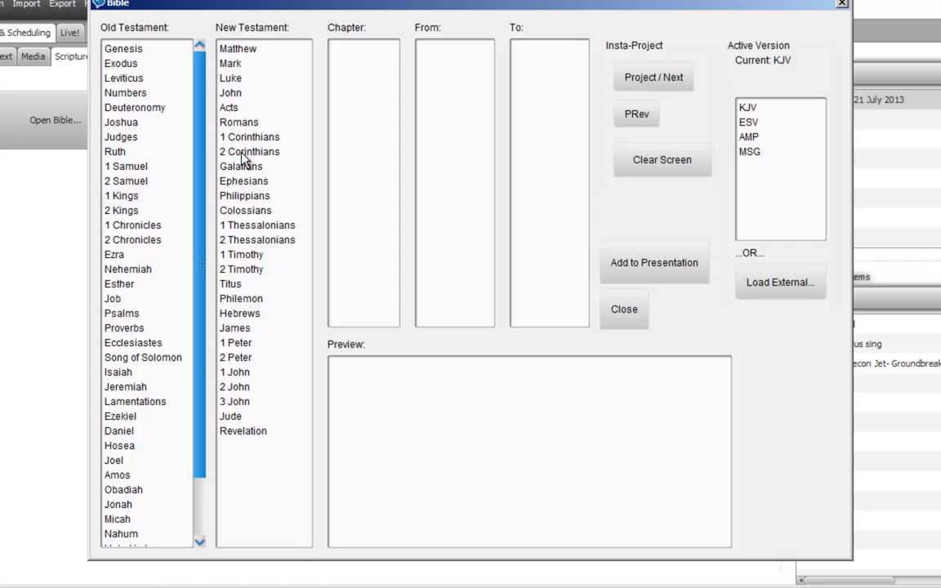
click(124, 49)
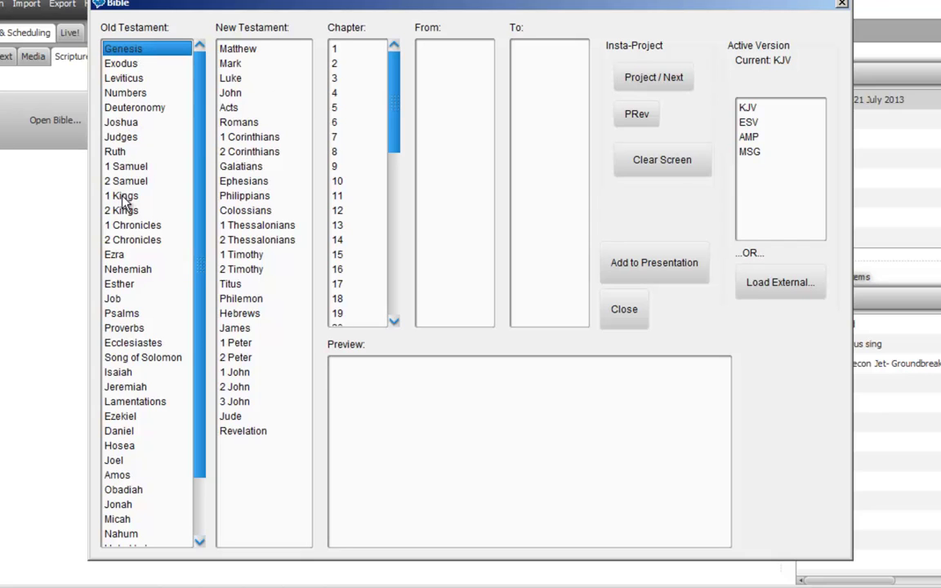
scroll(129, 384, down, 3)
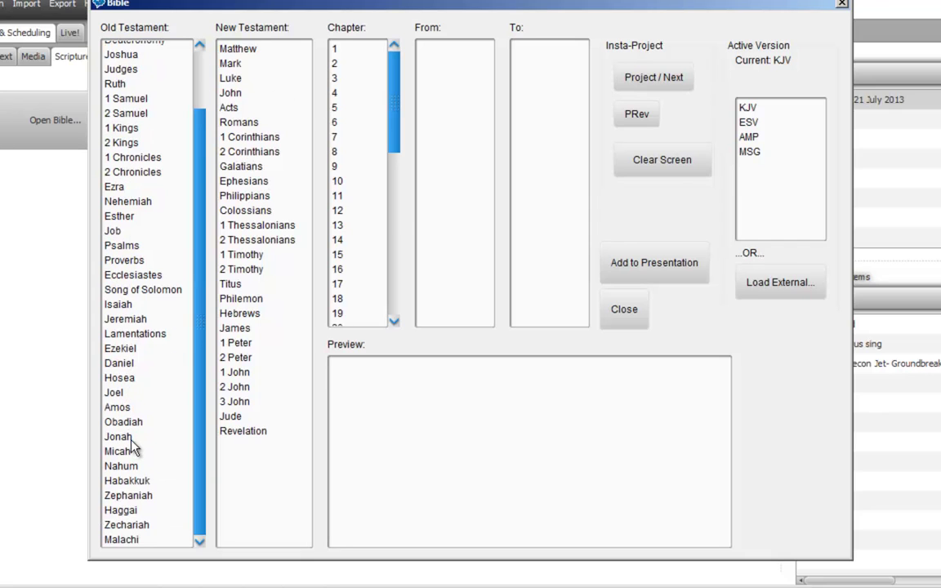
scroll(188, 400, up, 3)
Add John chapter 1, verses 1 to 2, to the live presentation and close the Bible window.
click(228, 93)
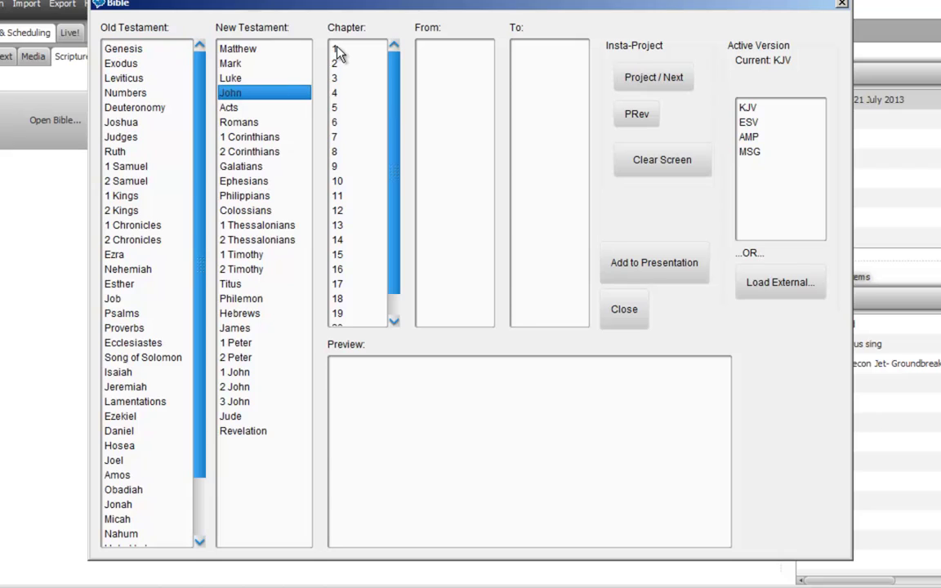
click(336, 50)
click(435, 51)
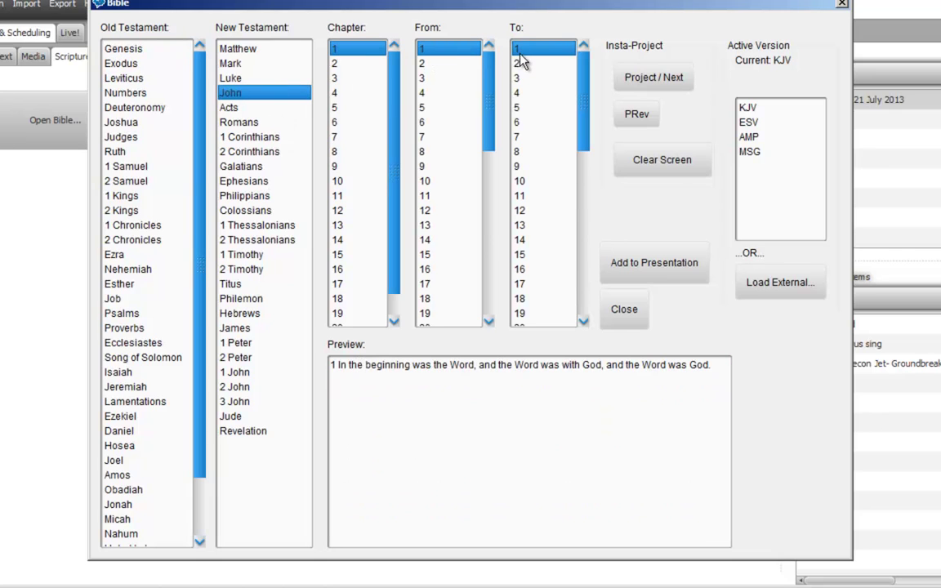
click(522, 64)
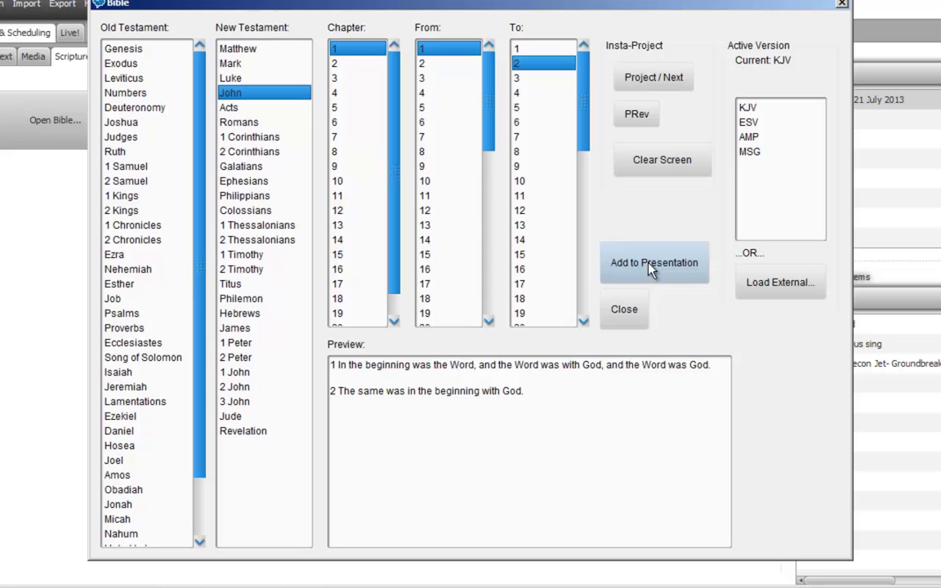
click(671, 279)
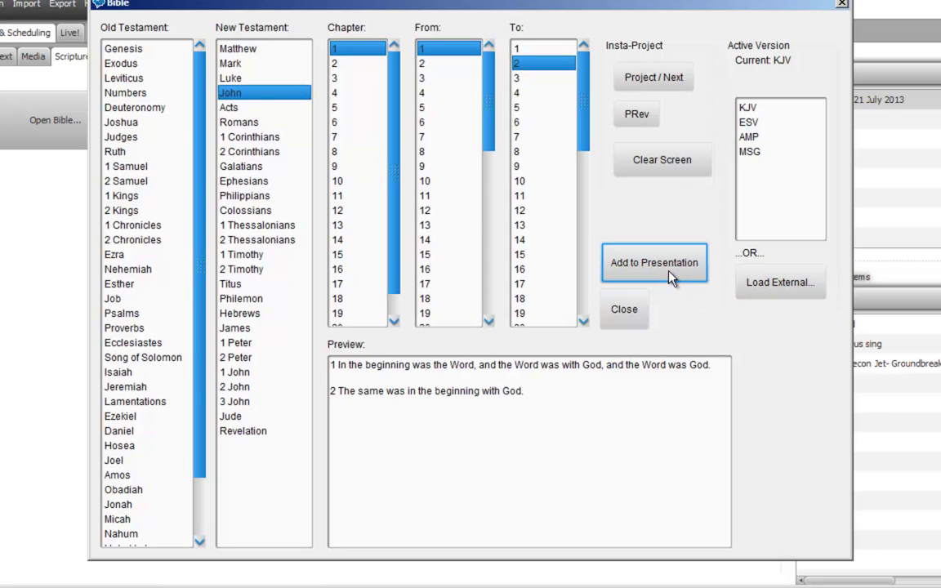
drag(843, 7, 601, 17)
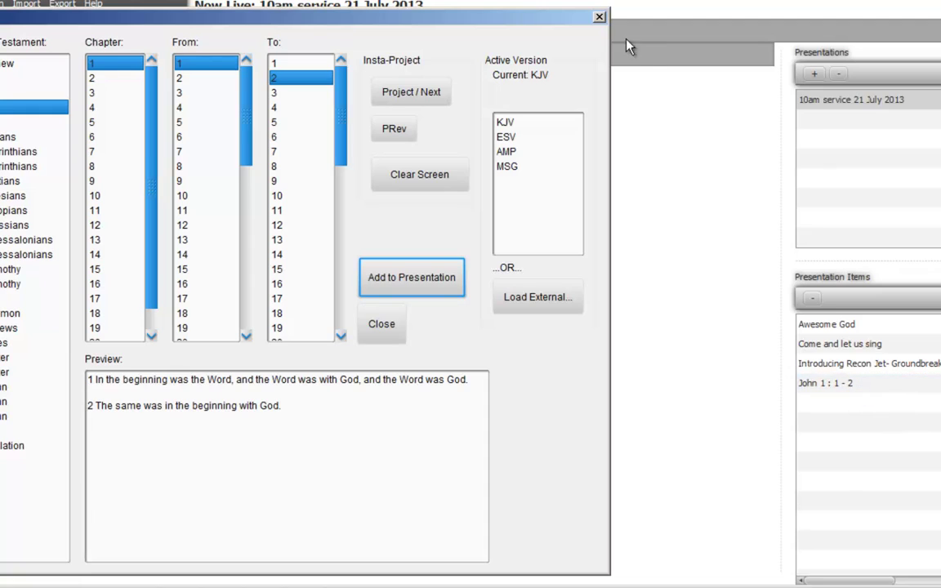
click(599, 17)
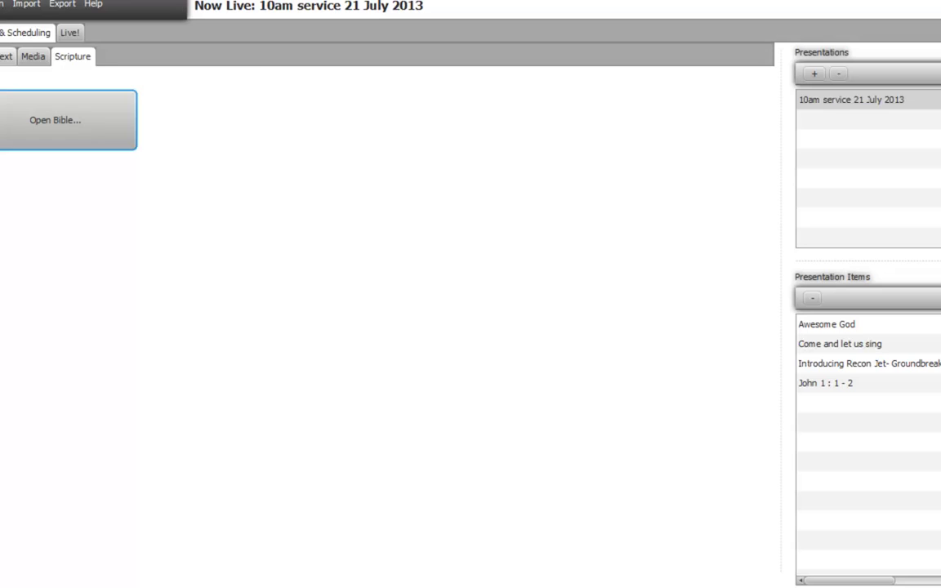
Add the song "My God is a miracle God" from the text library to the live presentation.
click(6, 56)
click(841, 409)
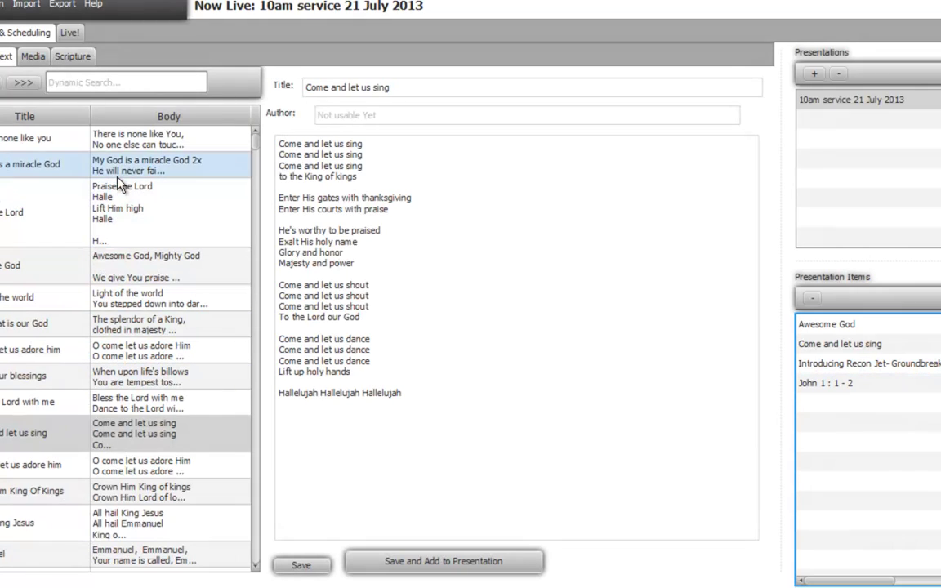
click(105, 155)
click(27, 82)
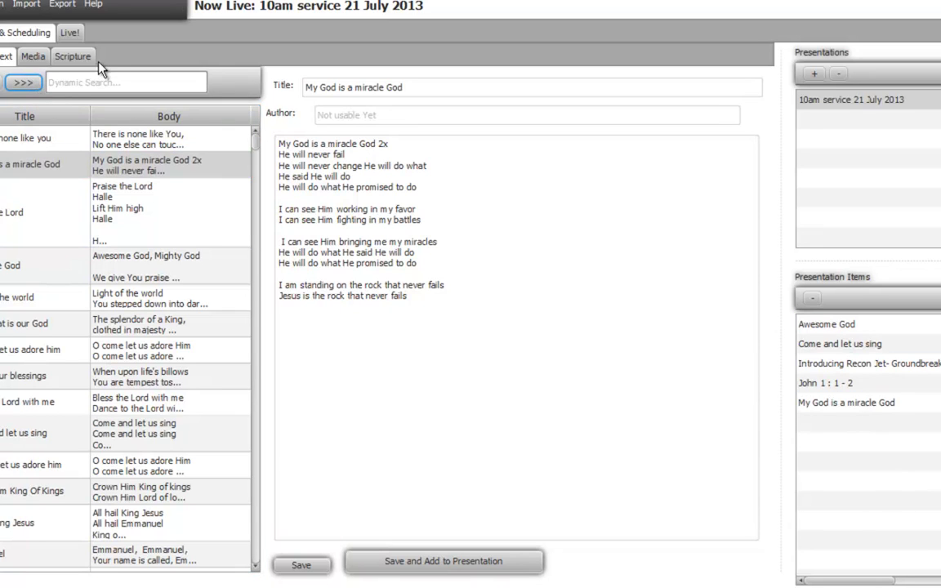
In the Live! view, uncover the projection screen and project the three "Awesome God" slides in order, ending on the blank row after them.
click(70, 37)
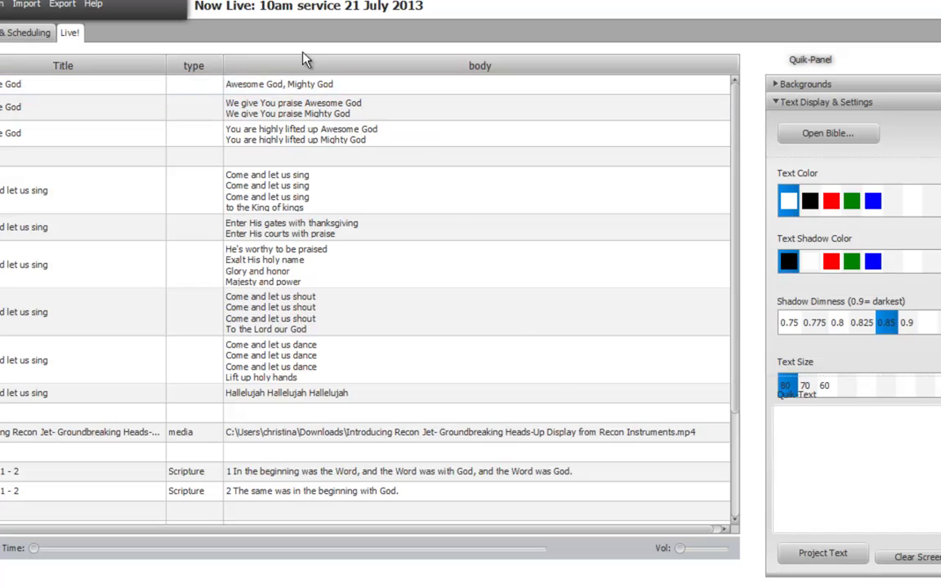
drag(108, 36, 81, 354)
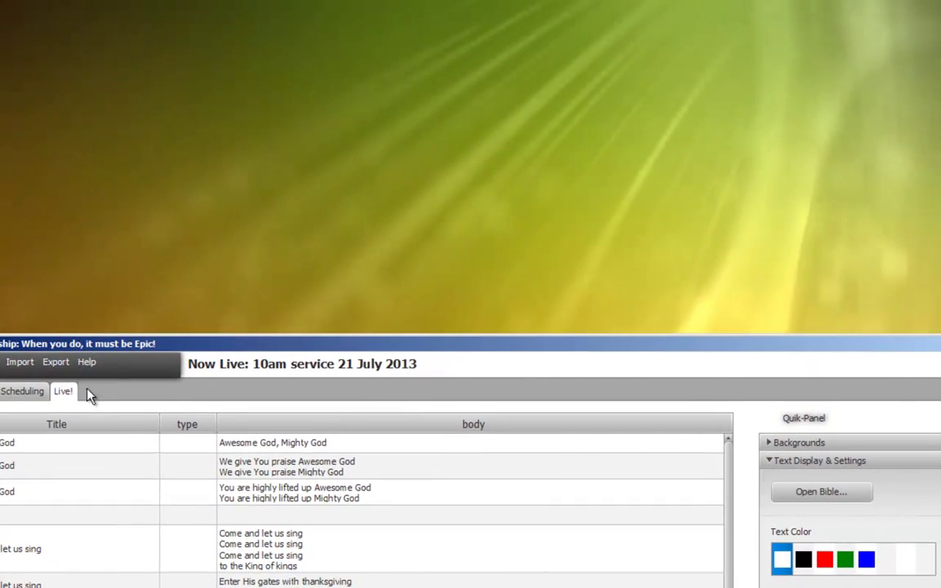
click(245, 447)
drag(352, 343, 519, 331)
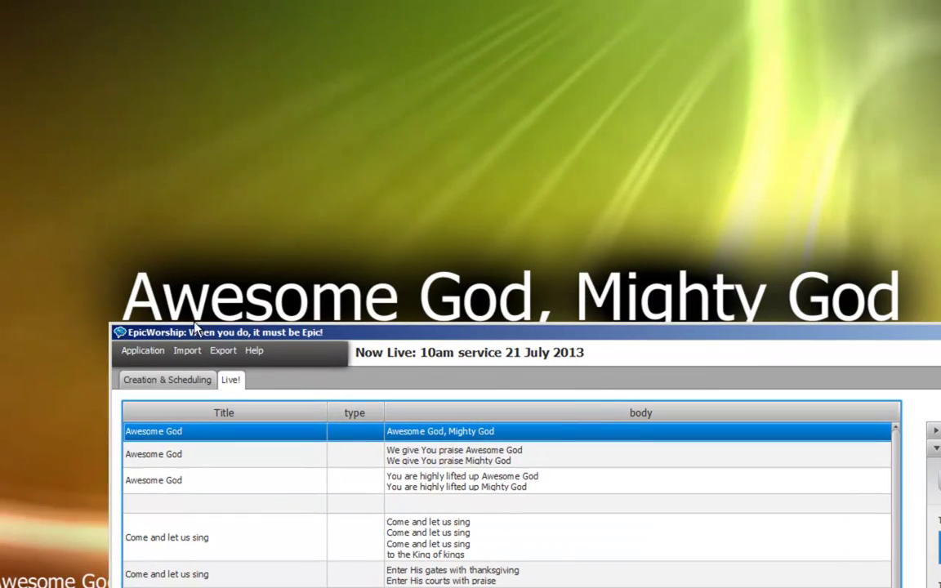
drag(108, 320, 572, 66)
click(729, 195)
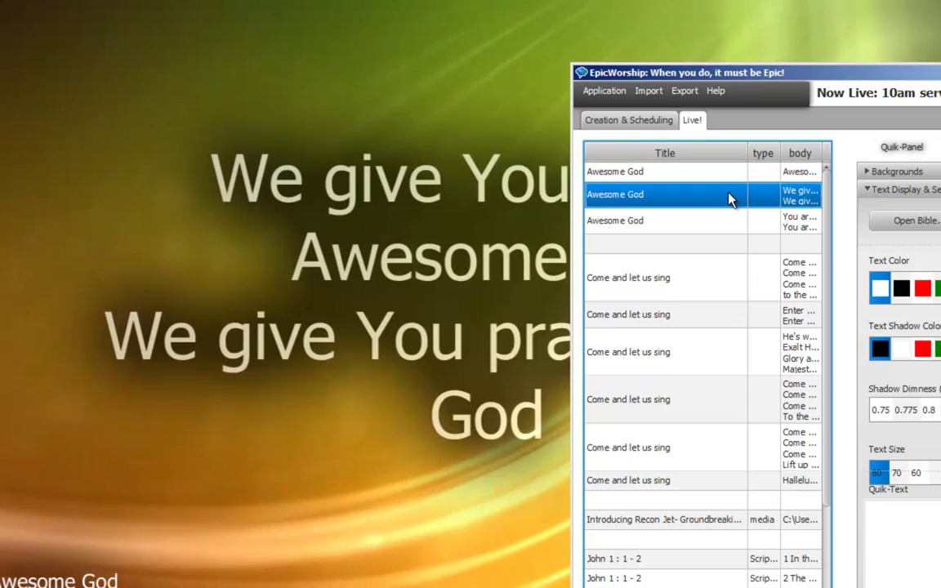
click(684, 219)
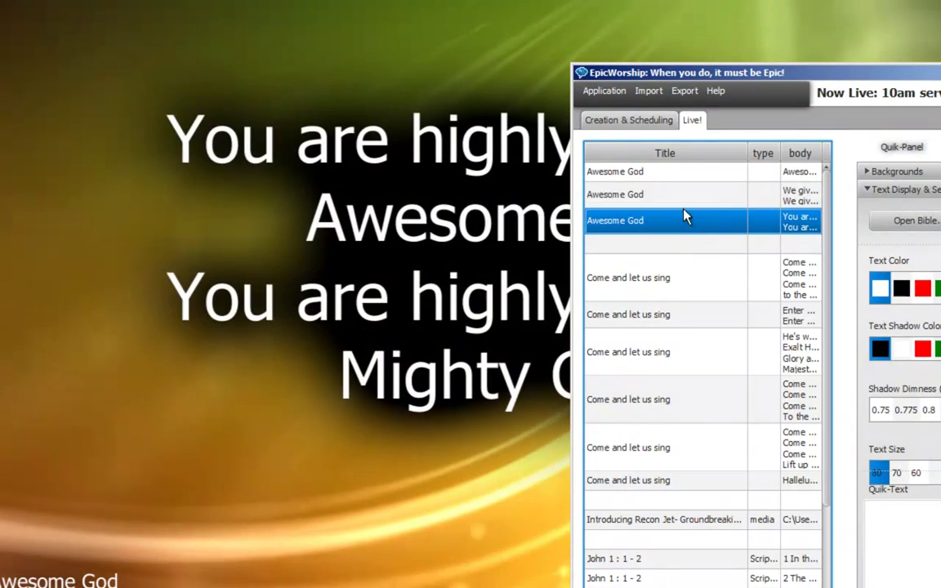
click(643, 247)
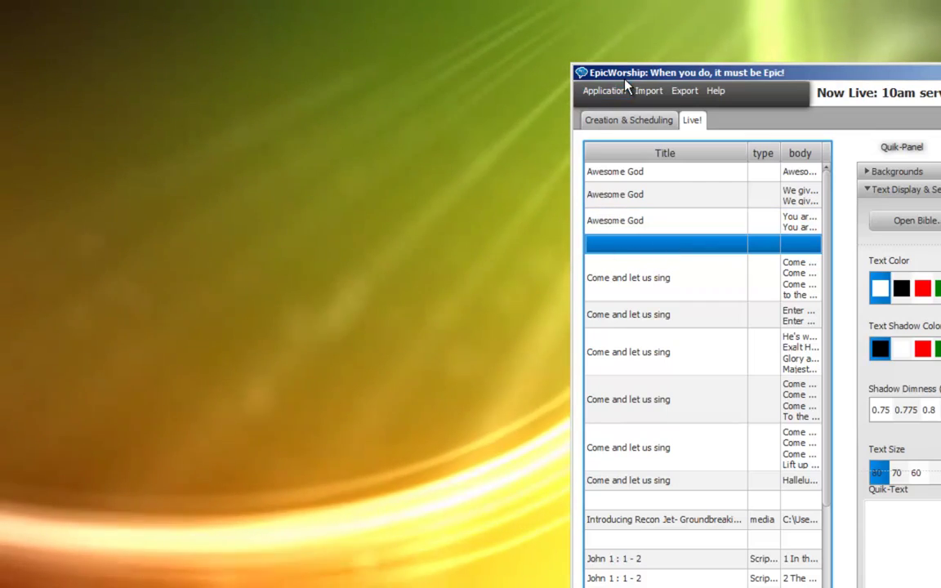
Project several "Come and let us sing" slides, starting with the first verse and ending on the blank row before the video.
drag(628, 76, 482, 117)
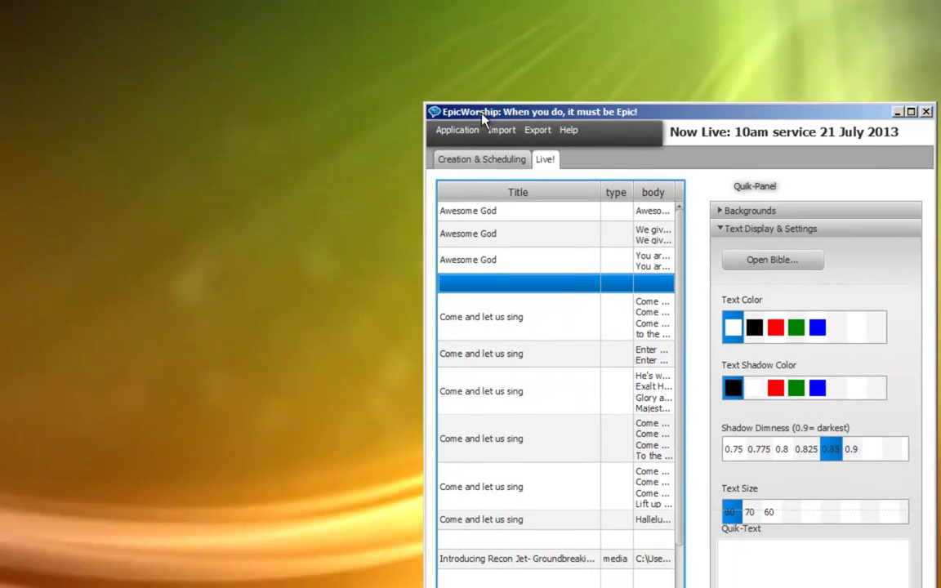
click(512, 307)
scroll(519, 323, down, 4)
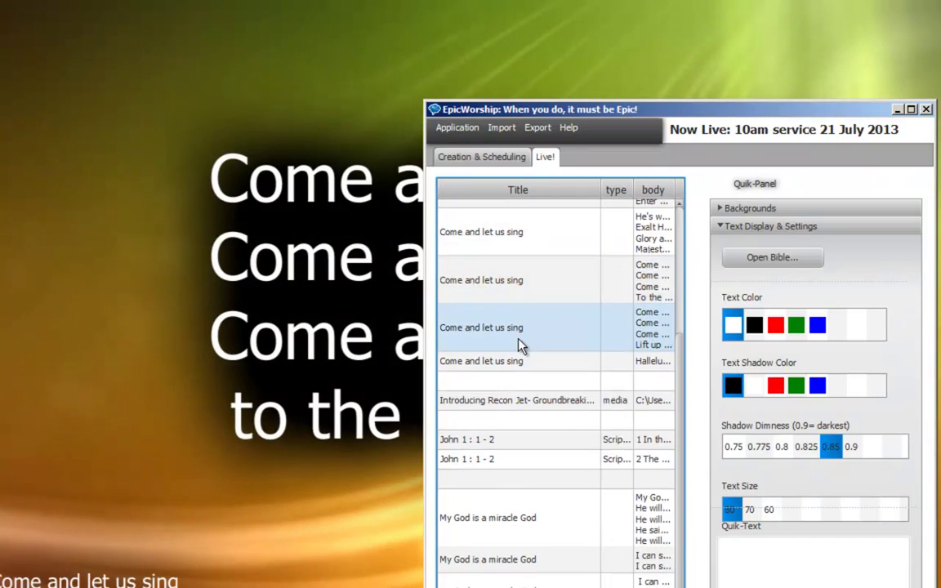
click(527, 316)
click(535, 294)
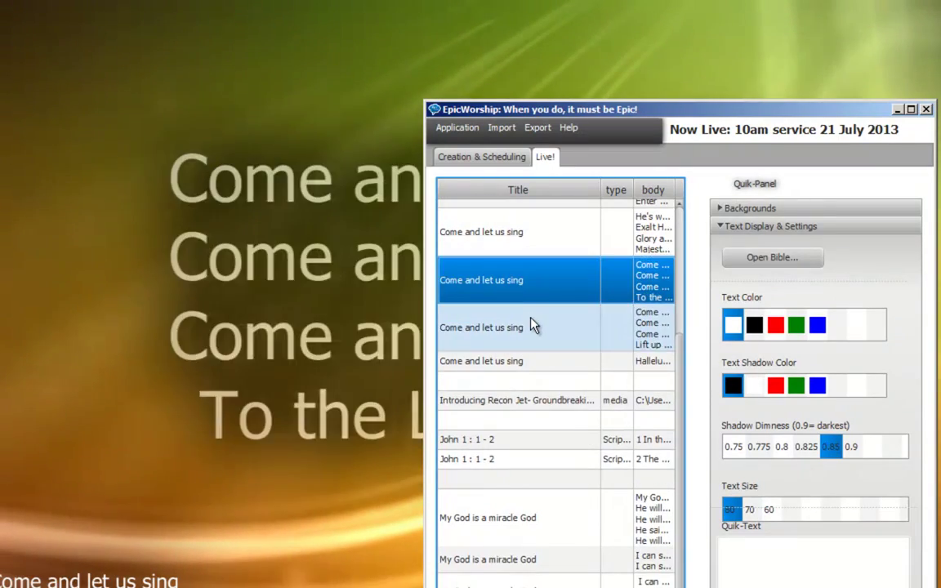
click(533, 325)
click(524, 363)
click(522, 382)
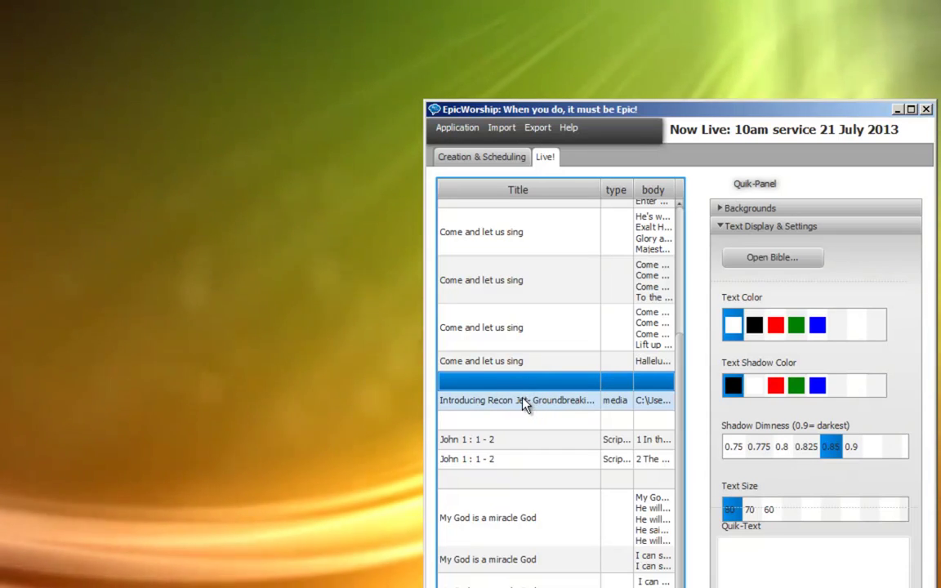
Play the Recon Jet video on the projection screen and stop it by selecting the blank row after it.
click(519, 405)
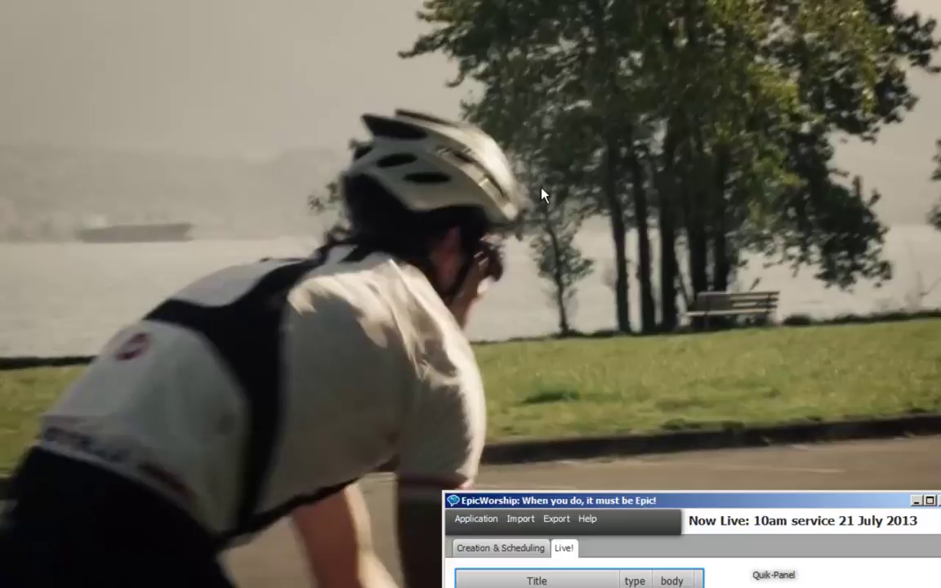
drag(556, 499, 541, 78)
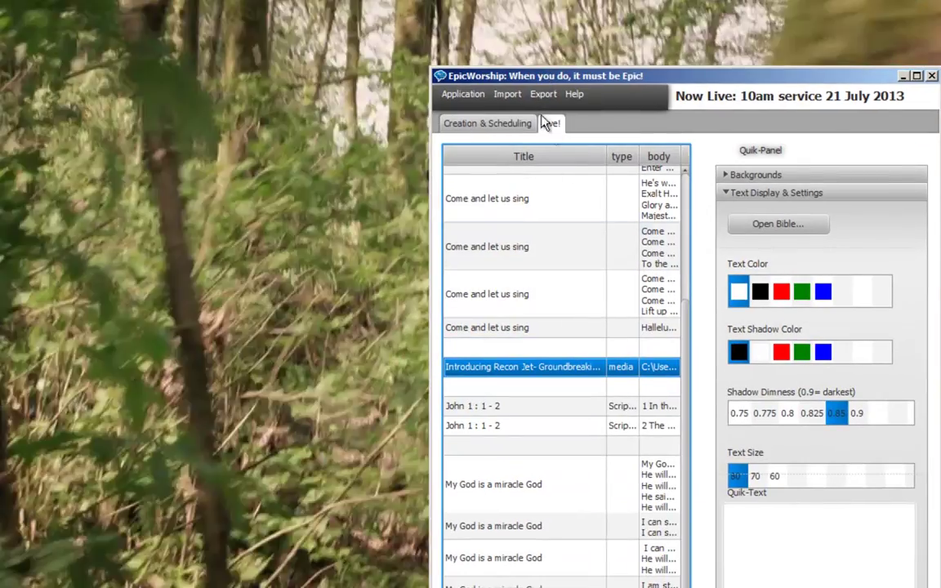
drag(474, 80, 481, 14)
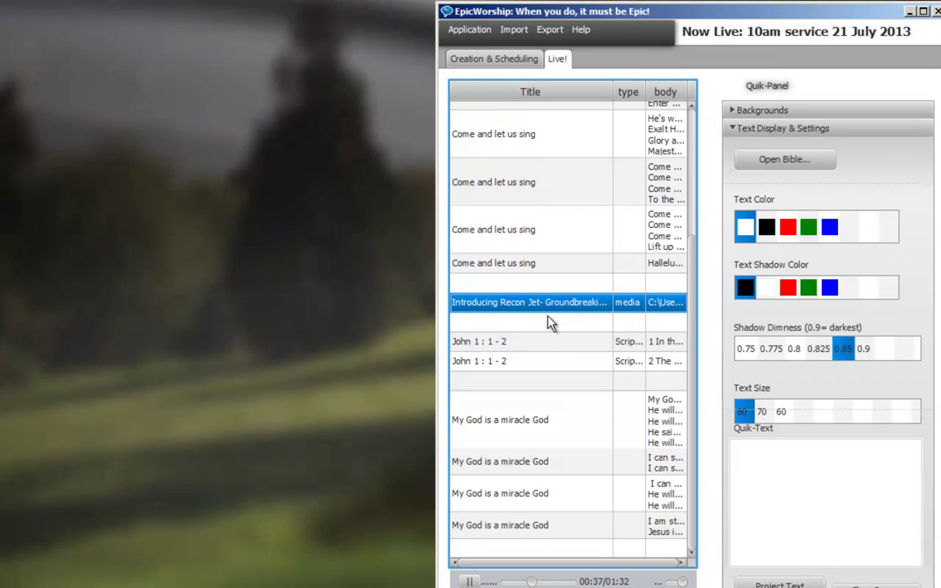
click(541, 327)
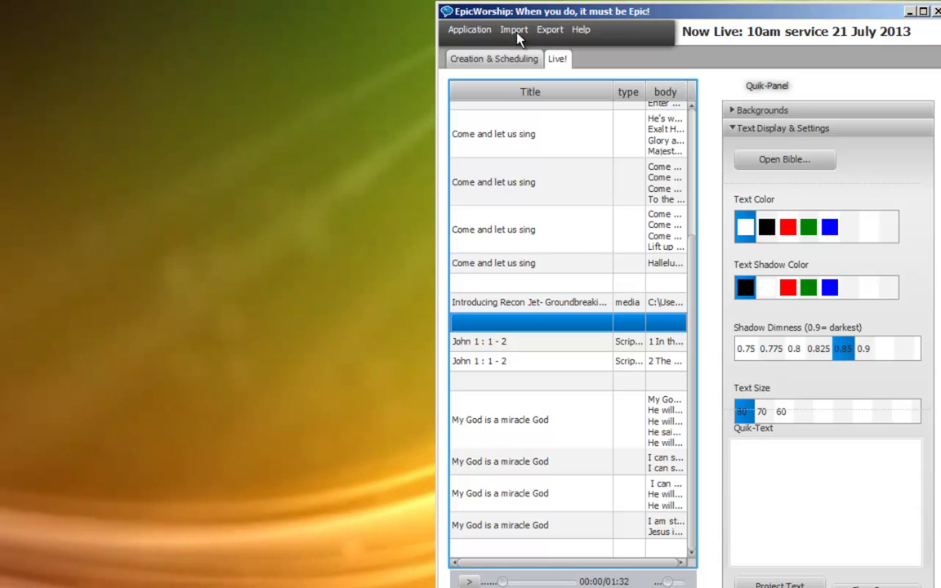
Turn the motion background off and set the picture background to the static image Abstract2_1920x1200.
drag(522, 13, 501, 119)
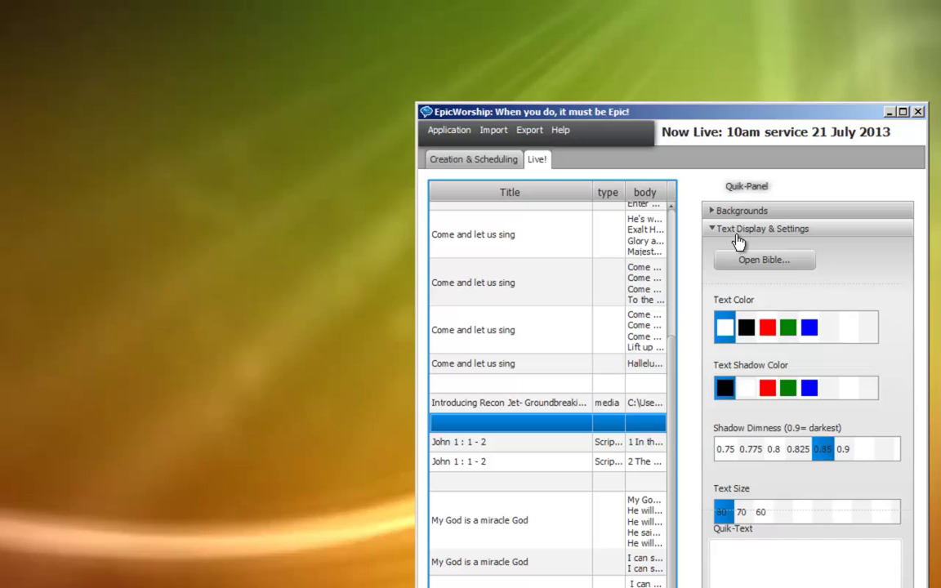
click(713, 213)
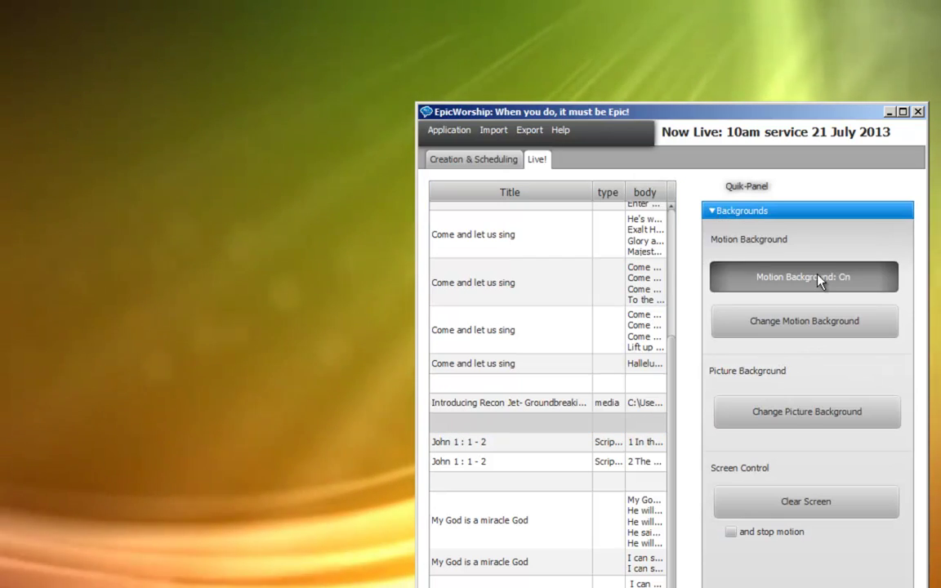
click(816, 277)
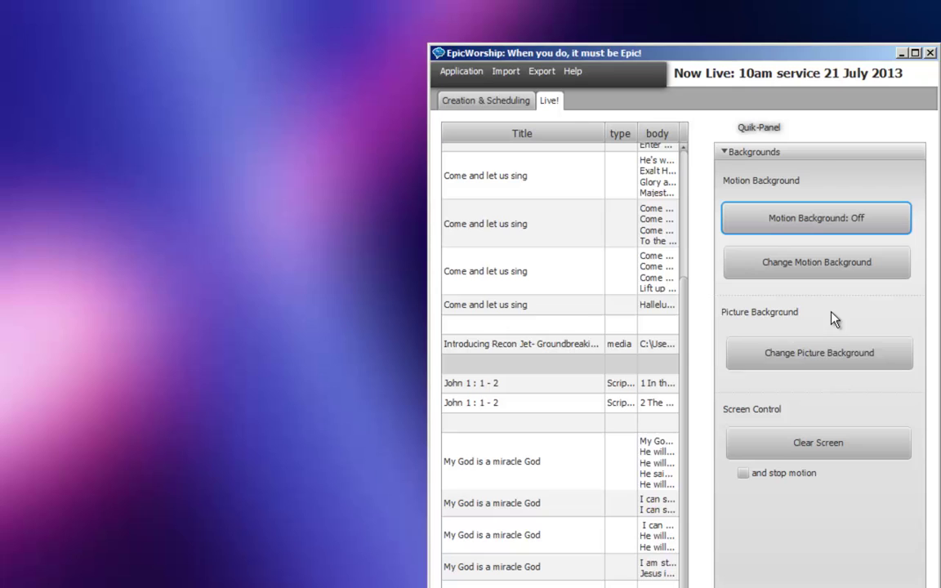
click(830, 353)
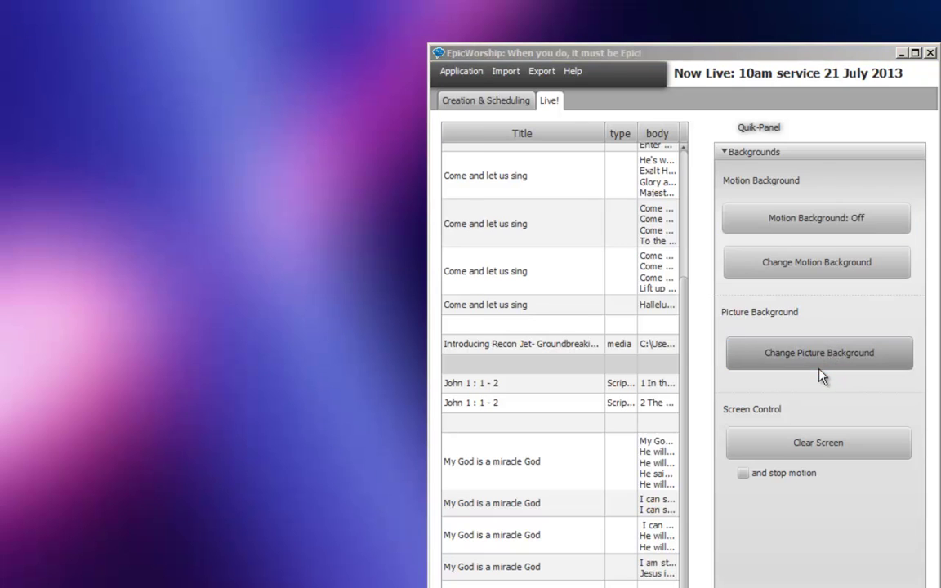
double_click(123, 91)
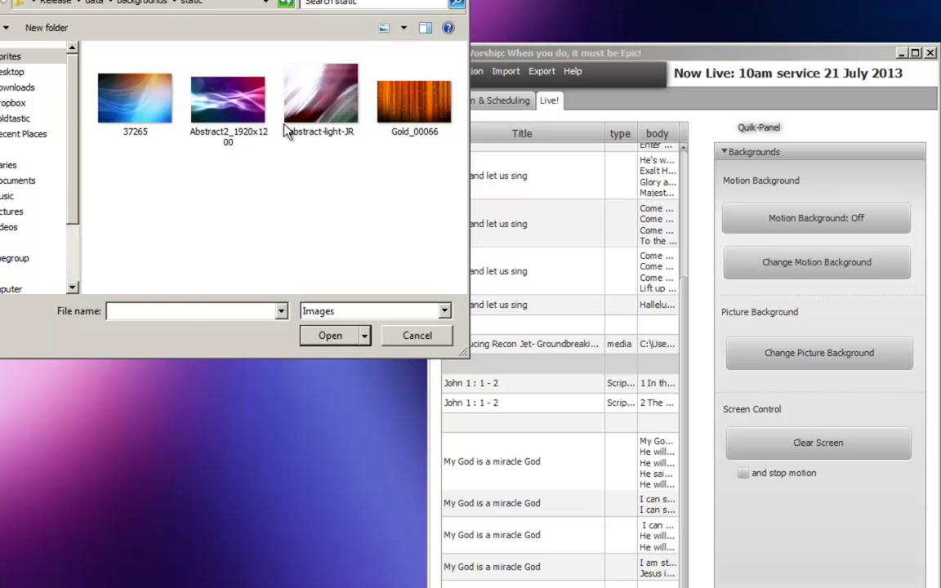
click(204, 104)
click(332, 335)
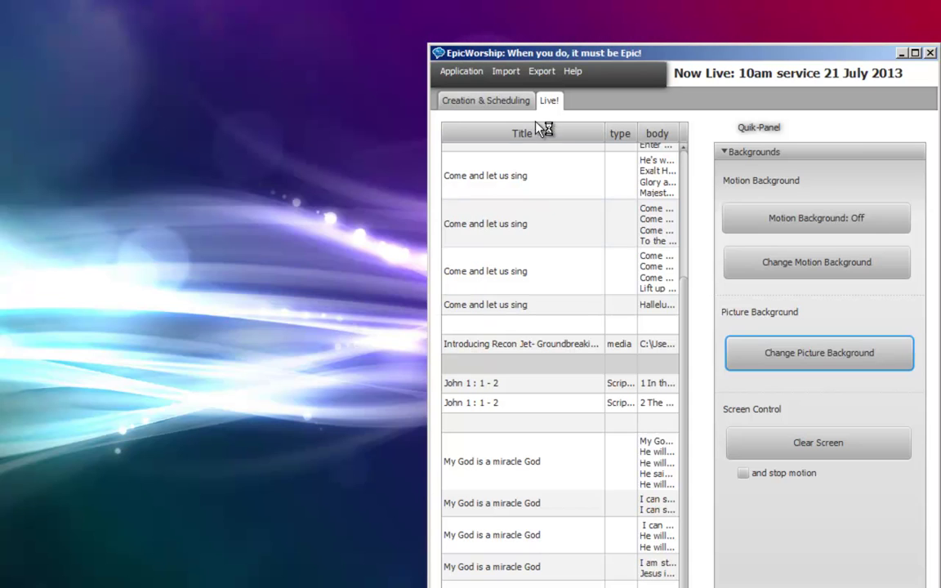
Project the last and first "Come and let us sing" slides over the picture background, then show the blank row before the song.
drag(531, 54, 499, 24)
click(474, 270)
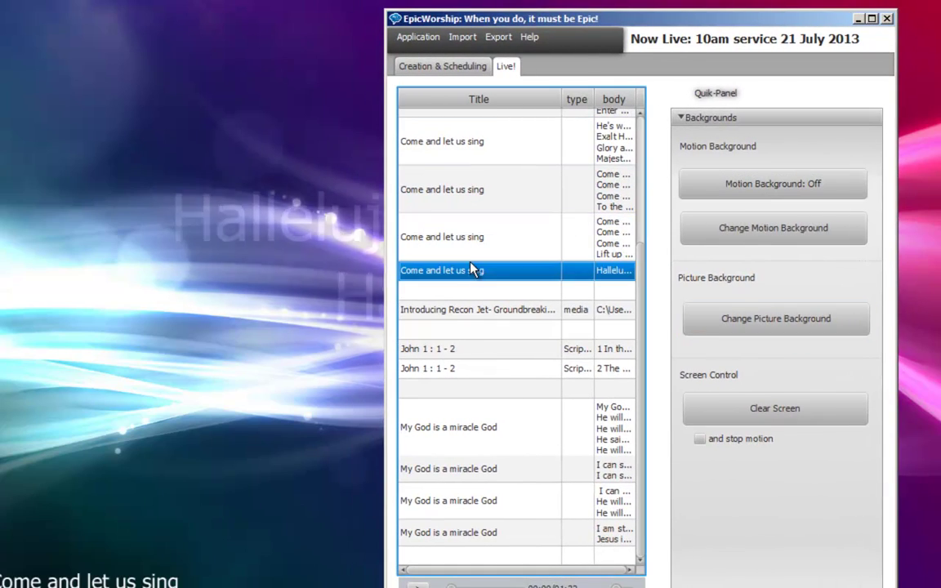
scroll(472, 269, up, 3)
scroll(471, 269, up, 1)
click(482, 233)
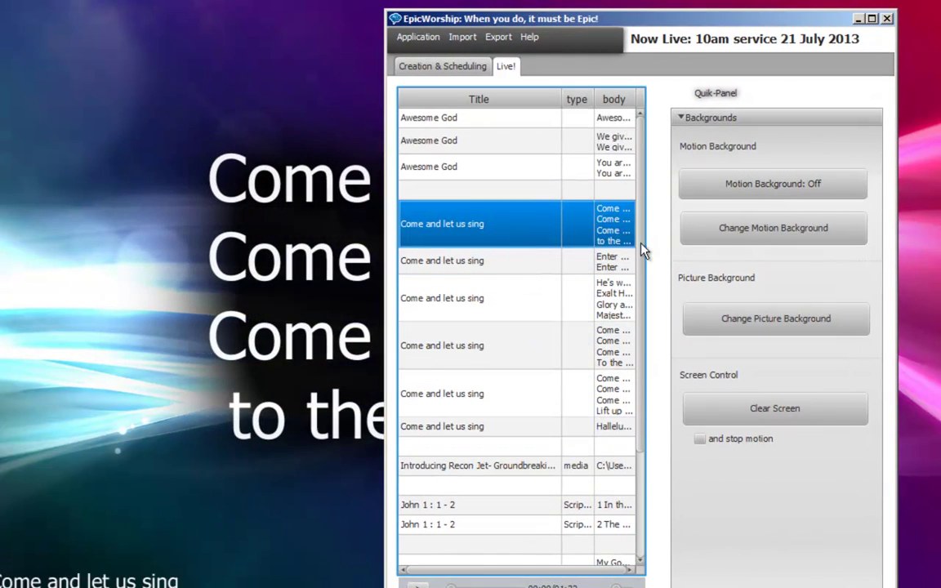
click(567, 192)
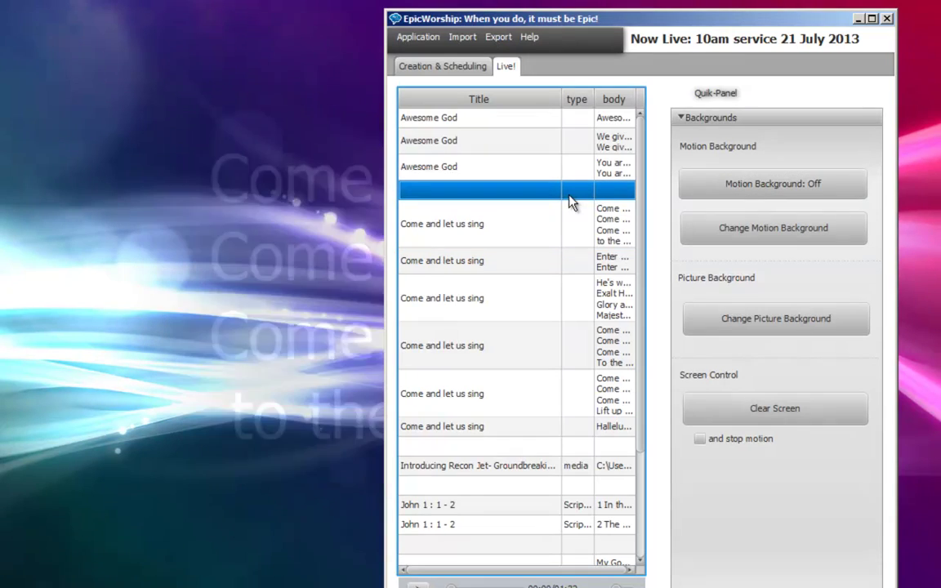
Turn the motion background on and project the first "Come and let us sing" slide over it.
click(742, 190)
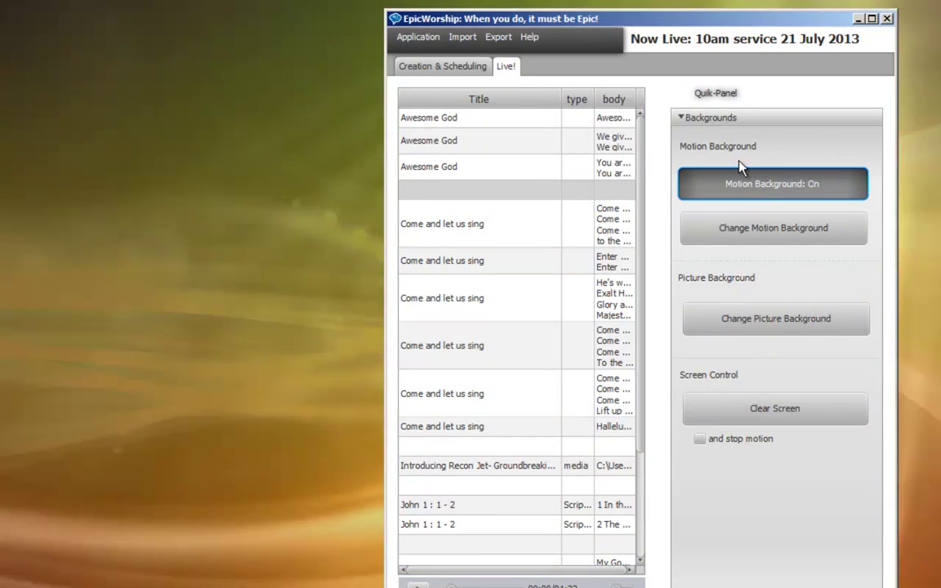
click(539, 223)
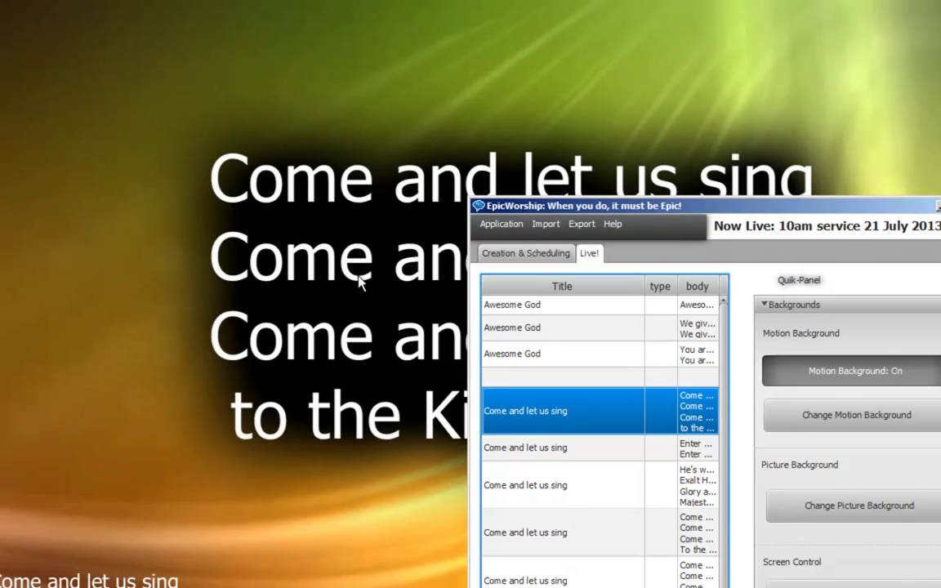
drag(541, 210, 541, 209)
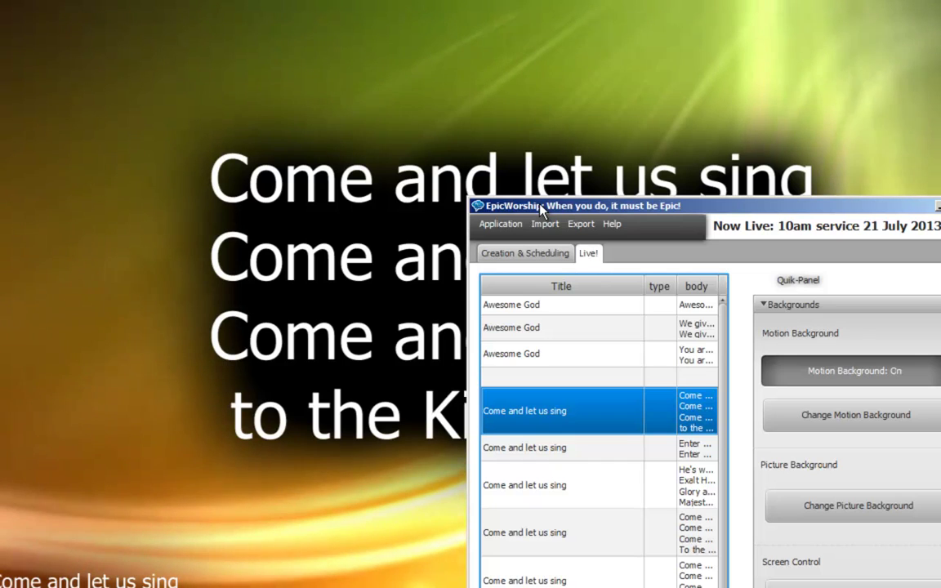
Browse the motion backgrounds folder and set the motion background to the gold bright 720 video.
click(834, 426)
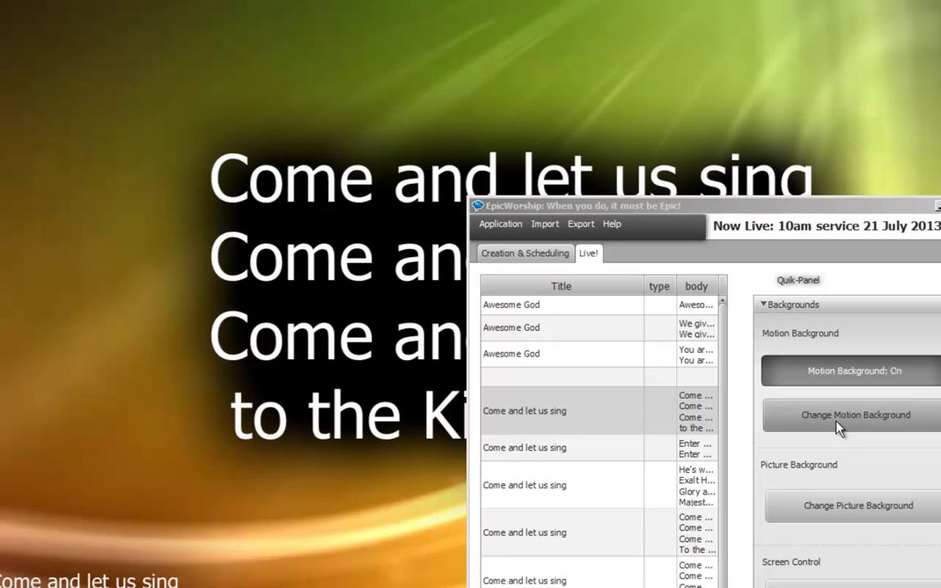
click(120, 72)
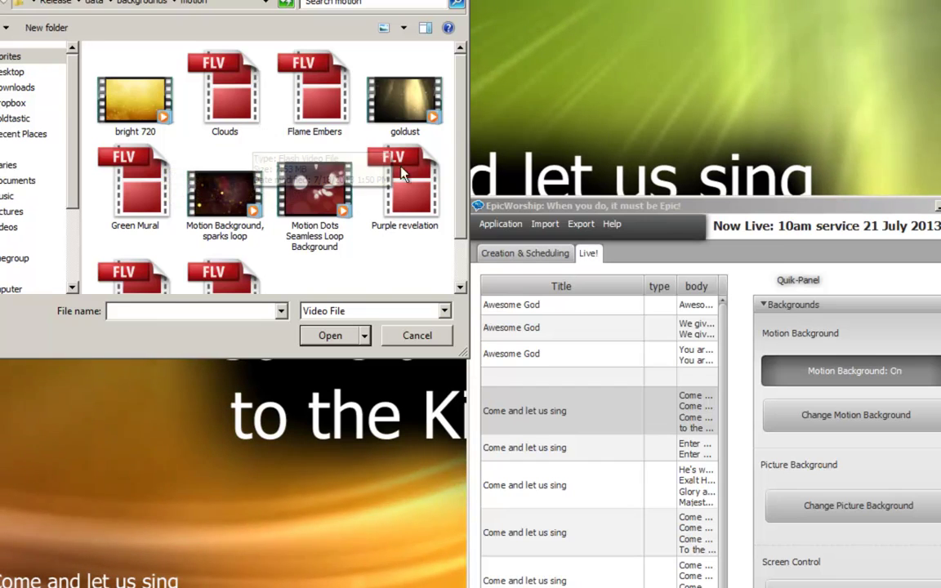
scroll(464, 222, down, 2)
scroll(466, 210, up, 2)
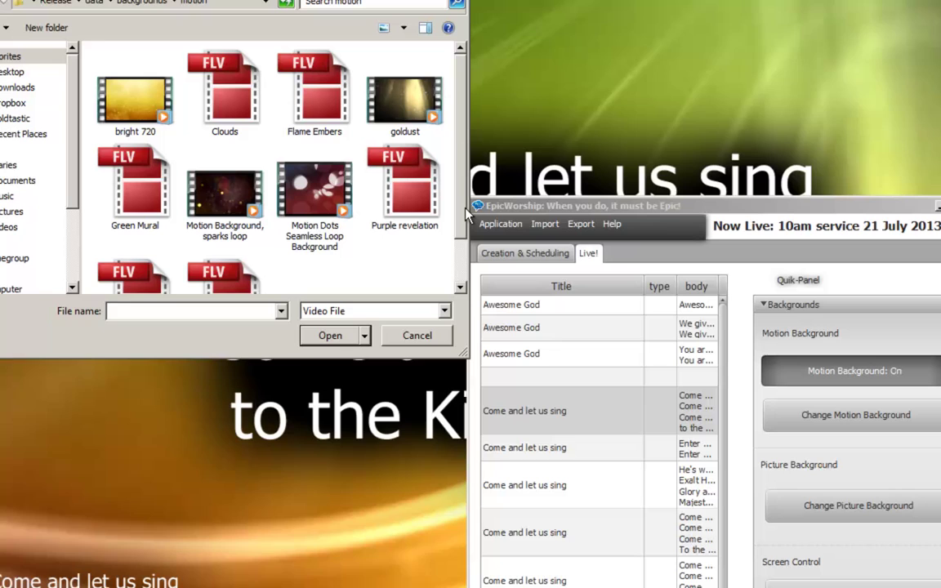
scroll(458, 257, down, 1)
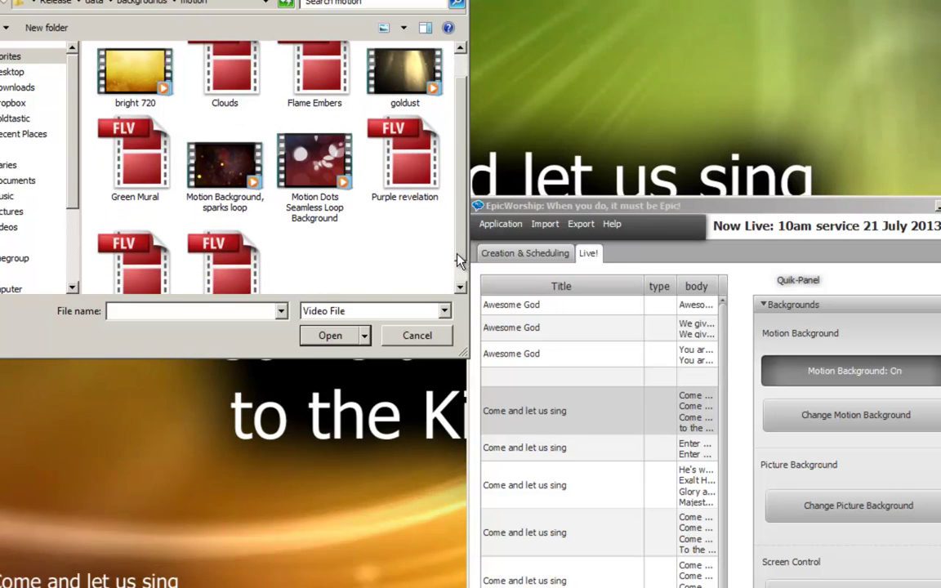
scroll(459, 256, up, 1)
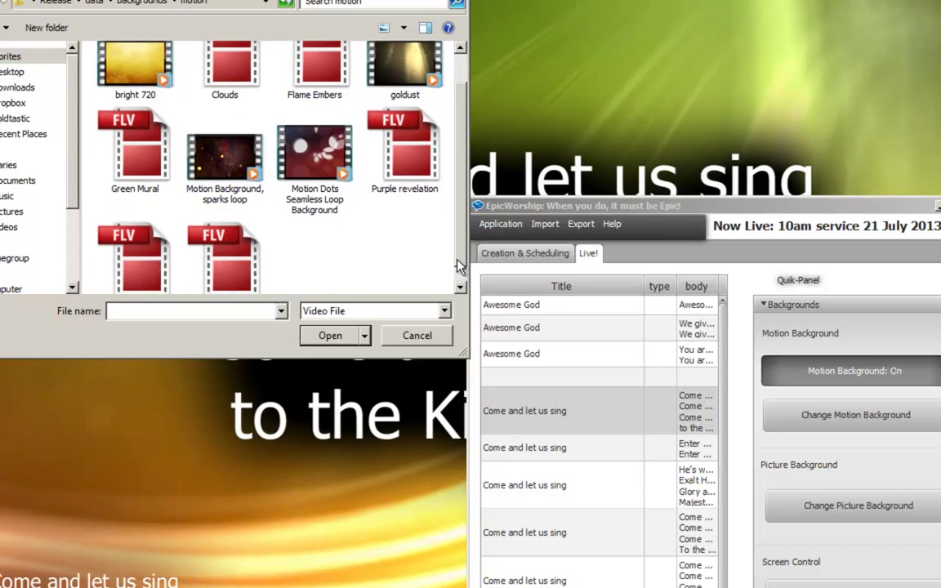
scroll(458, 249, up, 2)
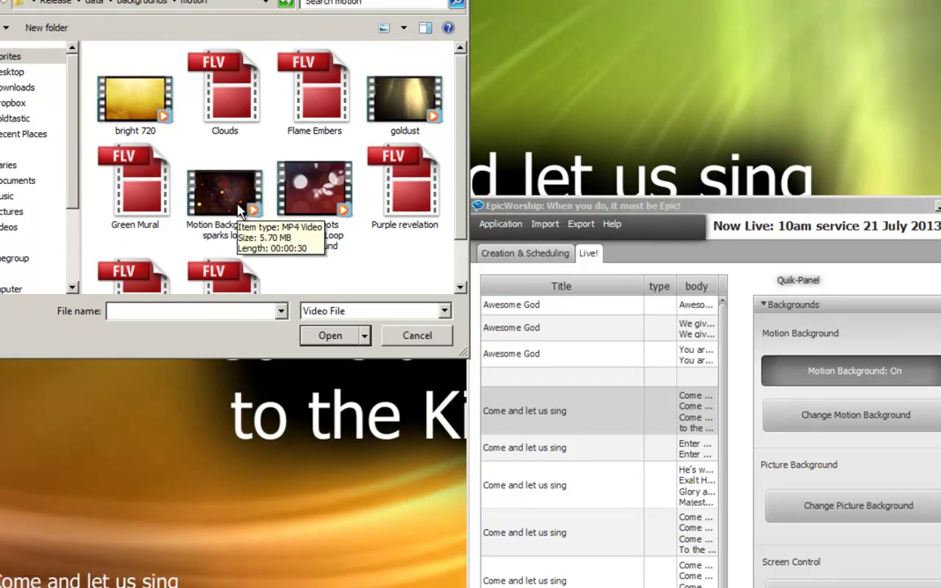
key(BackSpace)
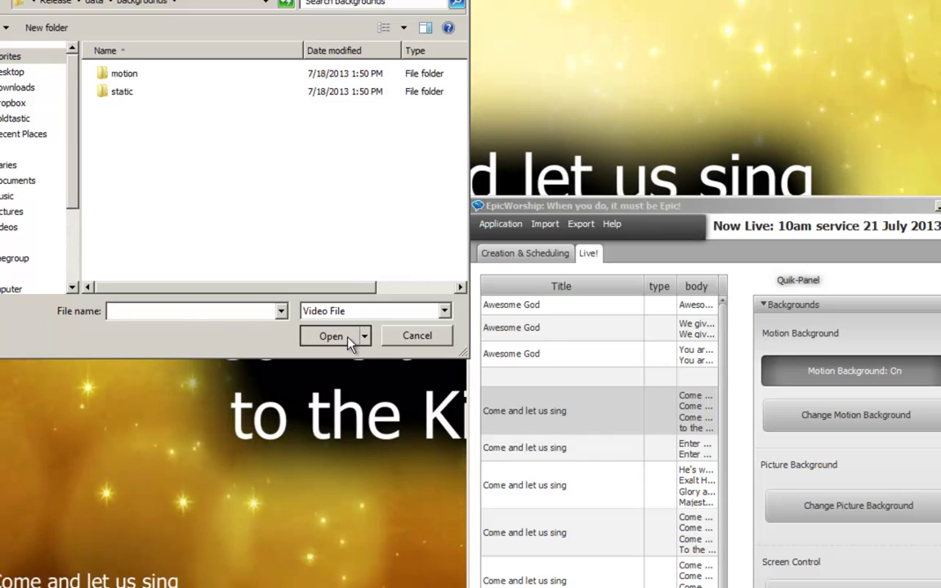
click(400, 343)
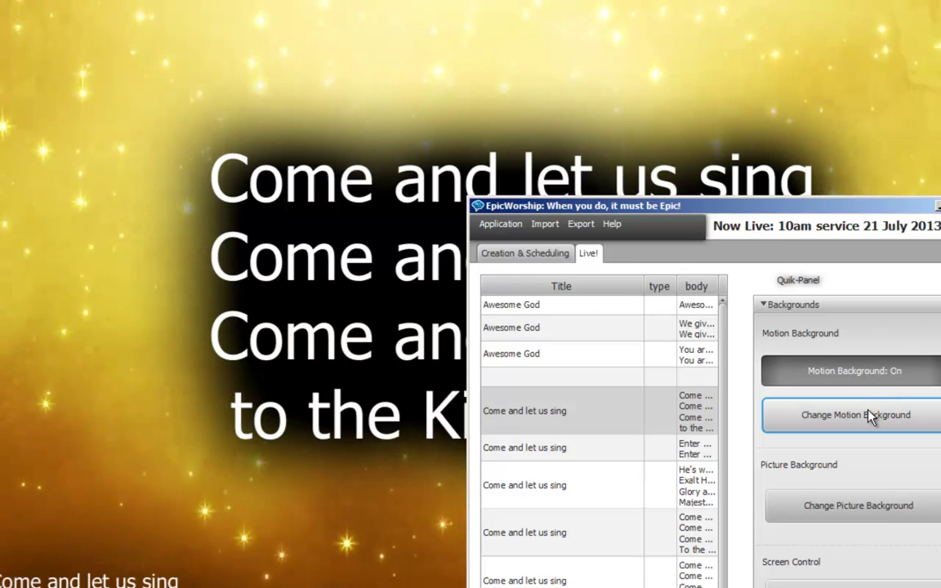
Turn the motion background off to reveal the picture background, and switch it back on.
click(868, 381)
click(868, 380)
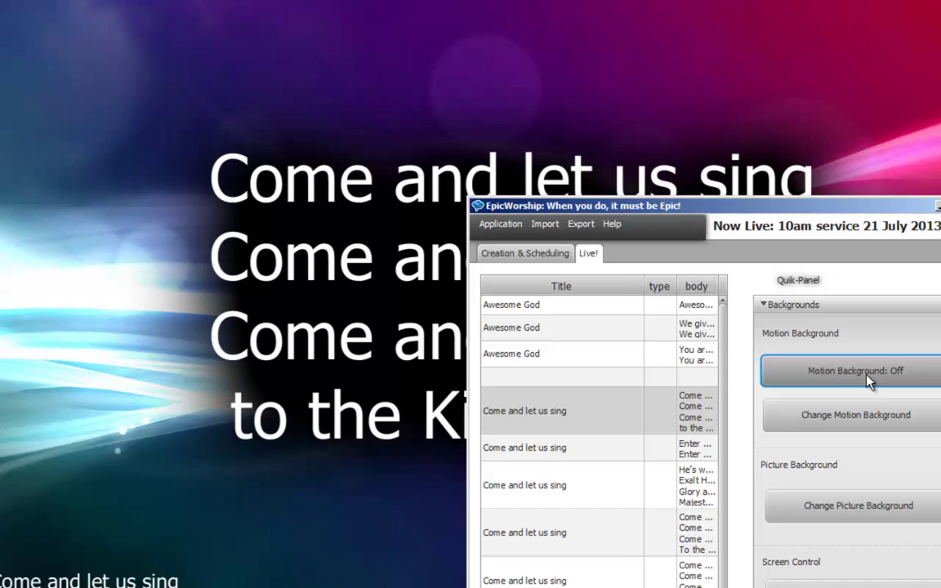
click(869, 383)
Change the motion background to the Motion Dots Seamless Loop Background video from the motion folder.
click(869, 416)
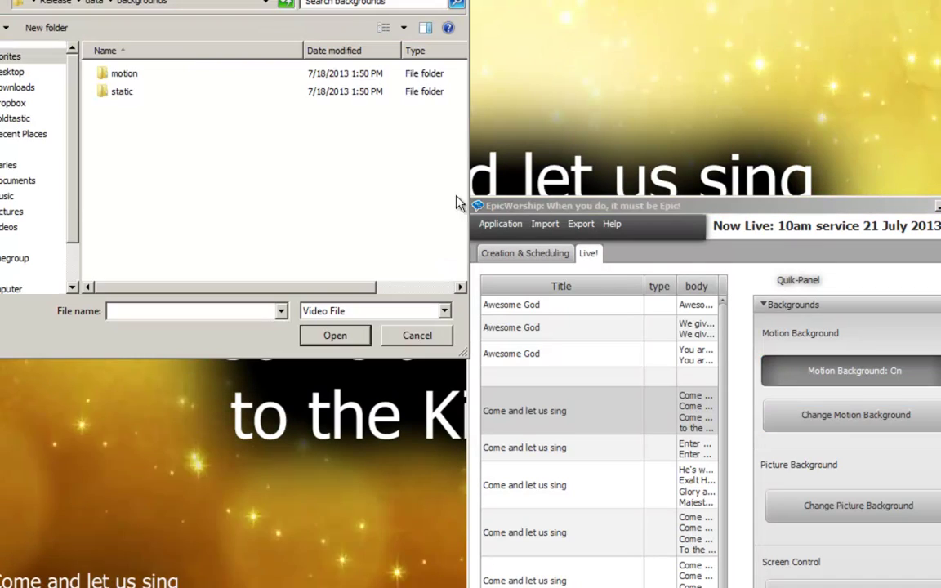
click(121, 74)
double_click(121, 73)
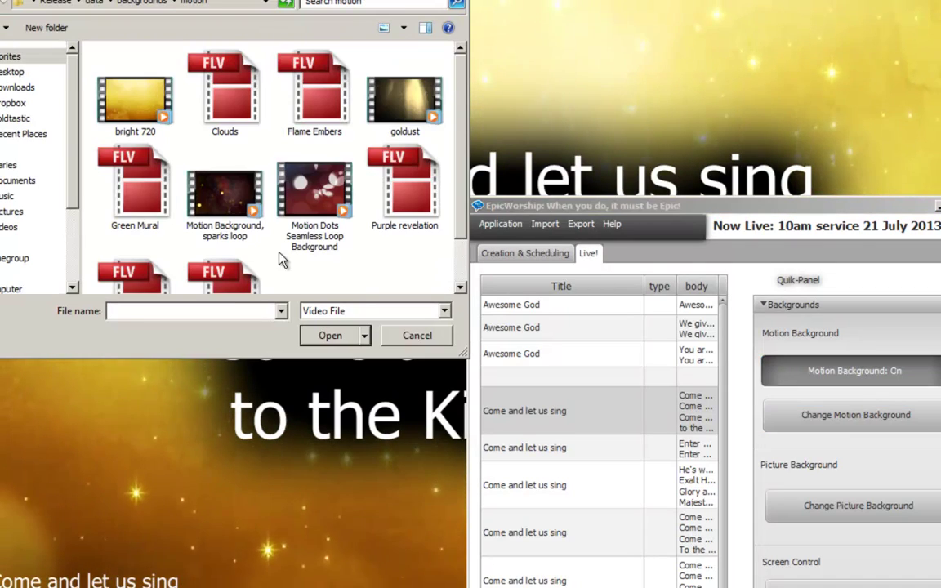
click(315, 219)
double_click(314, 218)
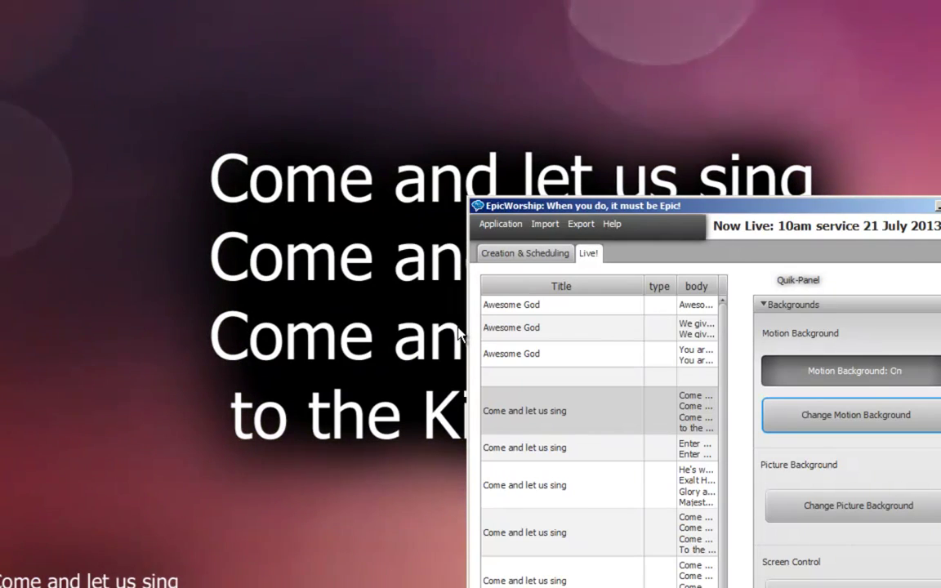
Project the two John 1 : 1 - 2 scripture slides one after the other, verse 1 and verse 2.
drag(578, 211, 559, 93)
scroll(589, 412, down, 2)
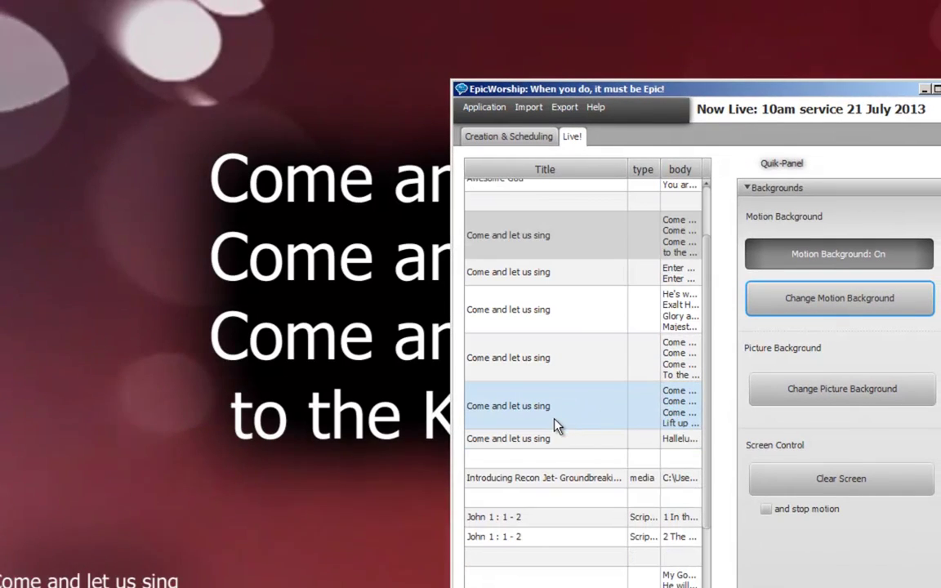
scroll(558, 437, down, 3)
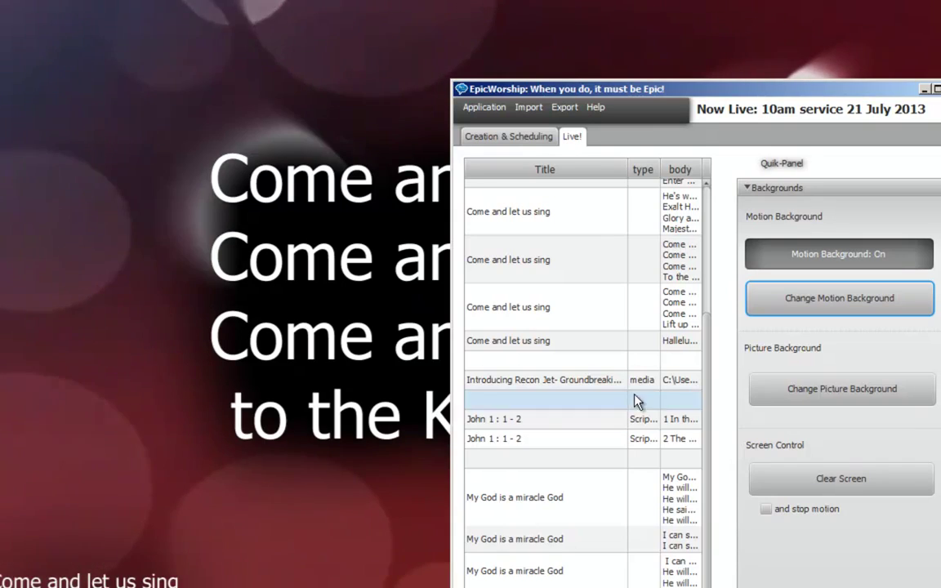
click(577, 421)
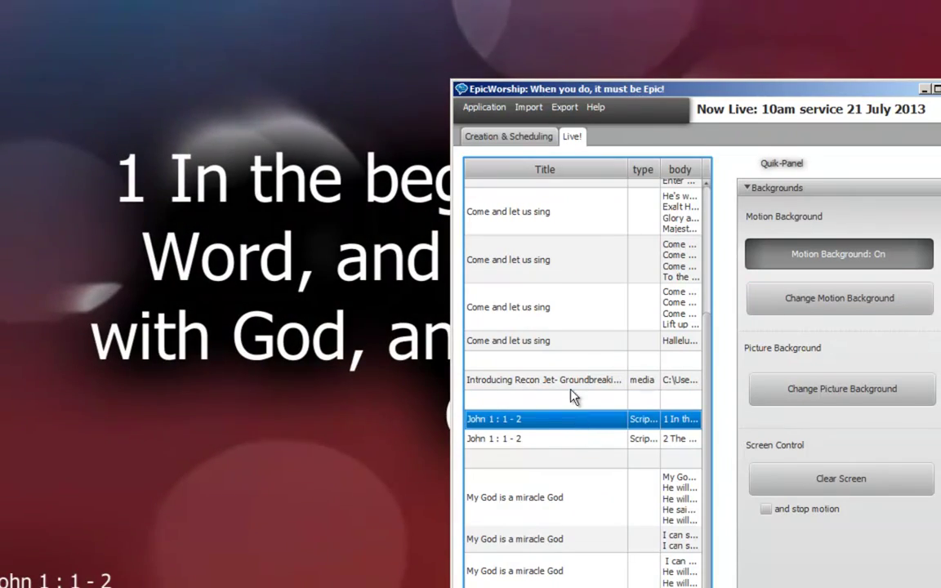
drag(566, 91, 584, 104)
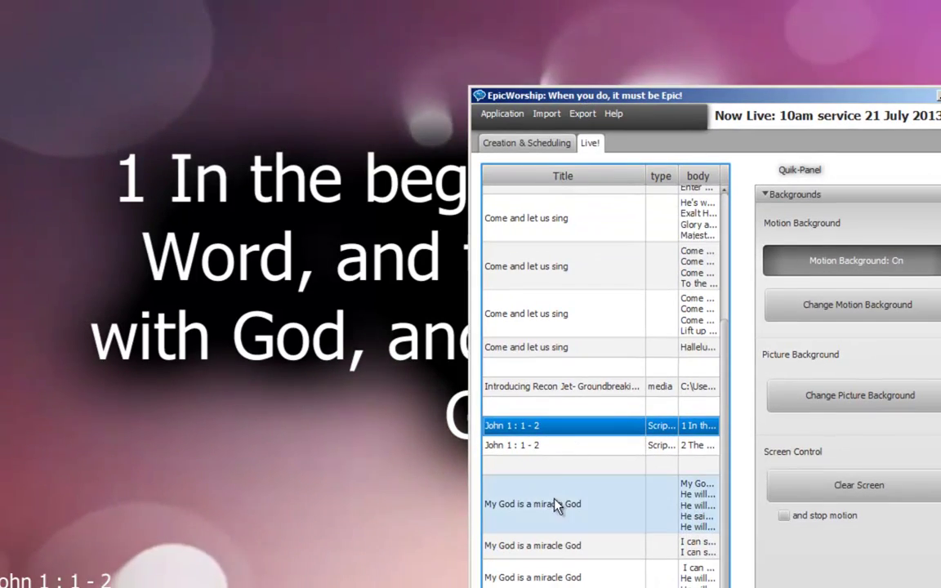
click(555, 446)
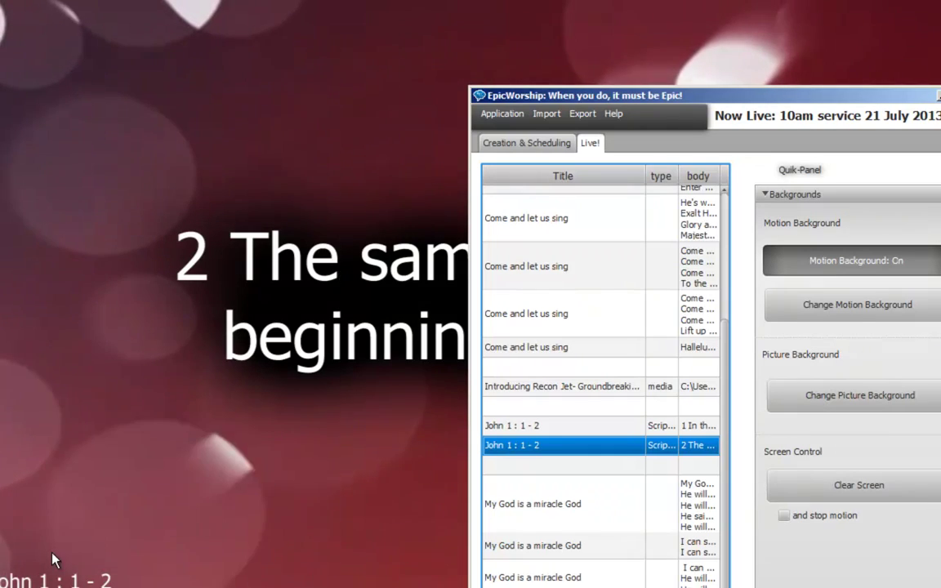
Project the first "My God is a miracle God" slide, and clear the text from the screen while keeping the motion background running.
click(653, 529)
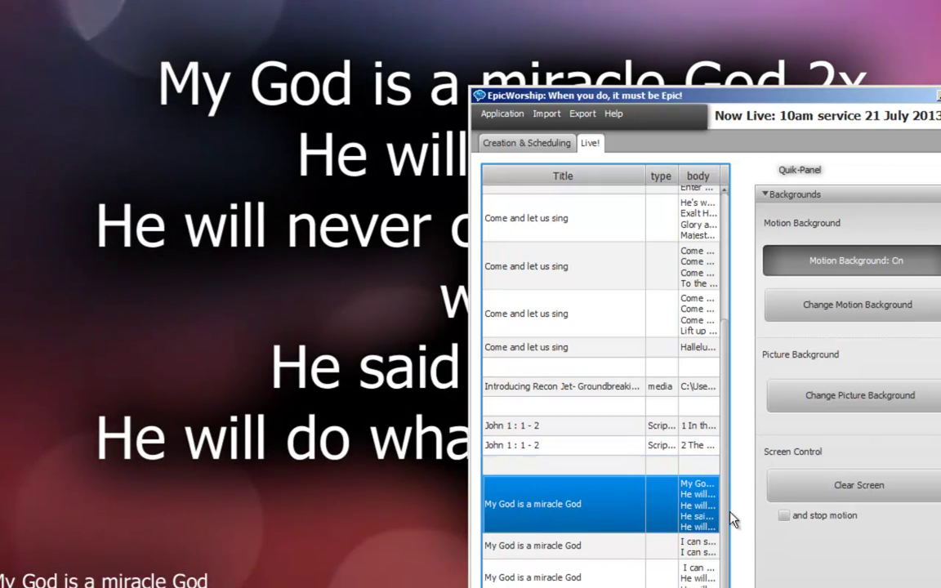
click(839, 488)
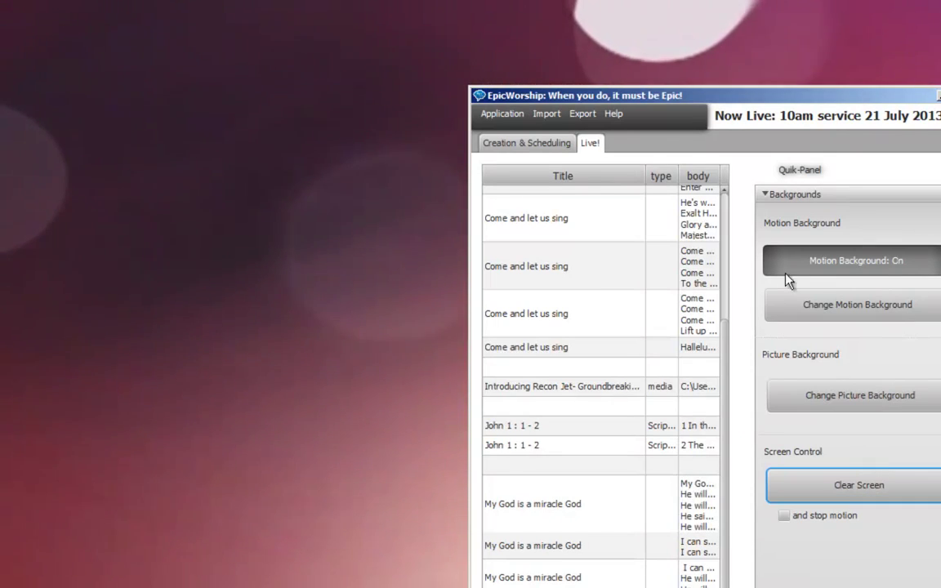
drag(661, 95, 615, 41)
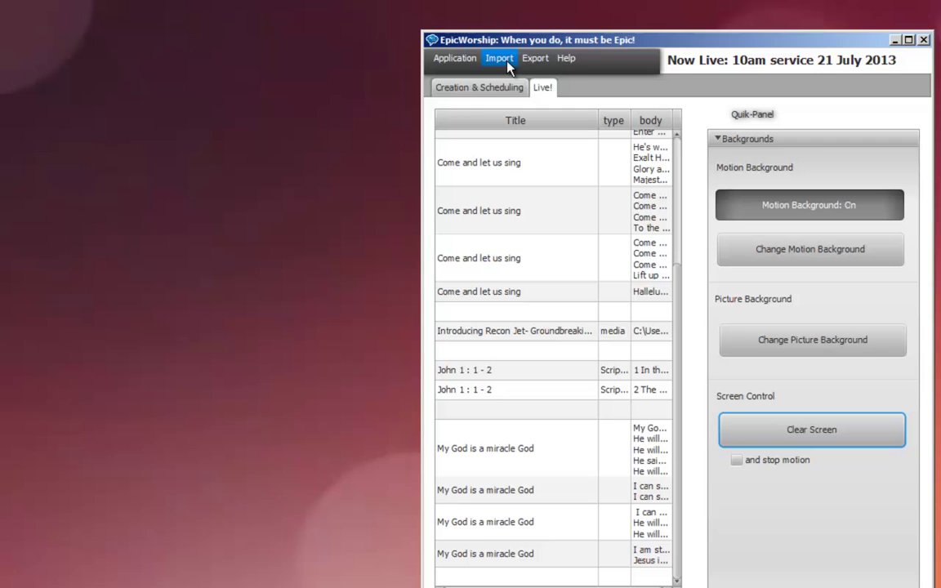
Return to song creation and scheduling, and examine the available import, export, help and application commands.
click(499, 58)
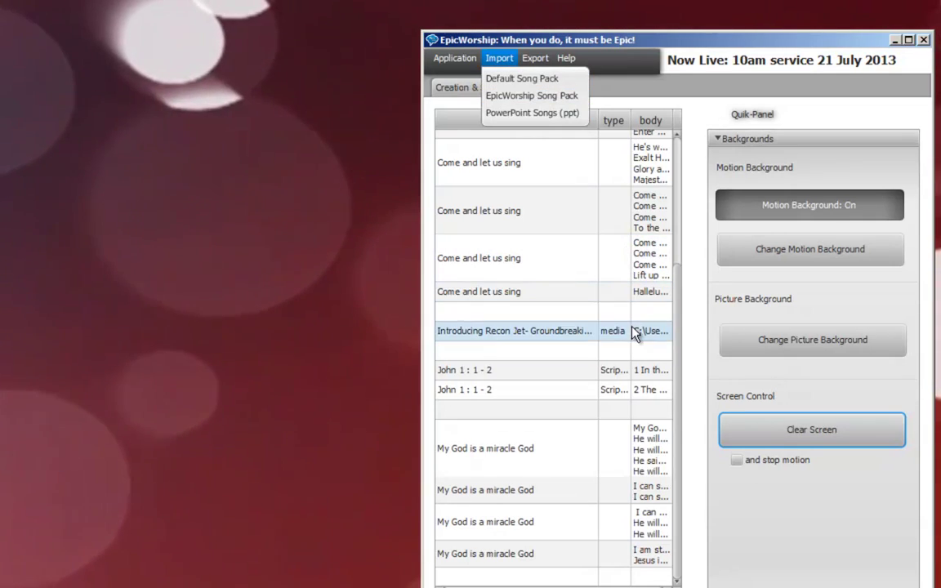
mouse_move(539, 58)
click(548, 40)
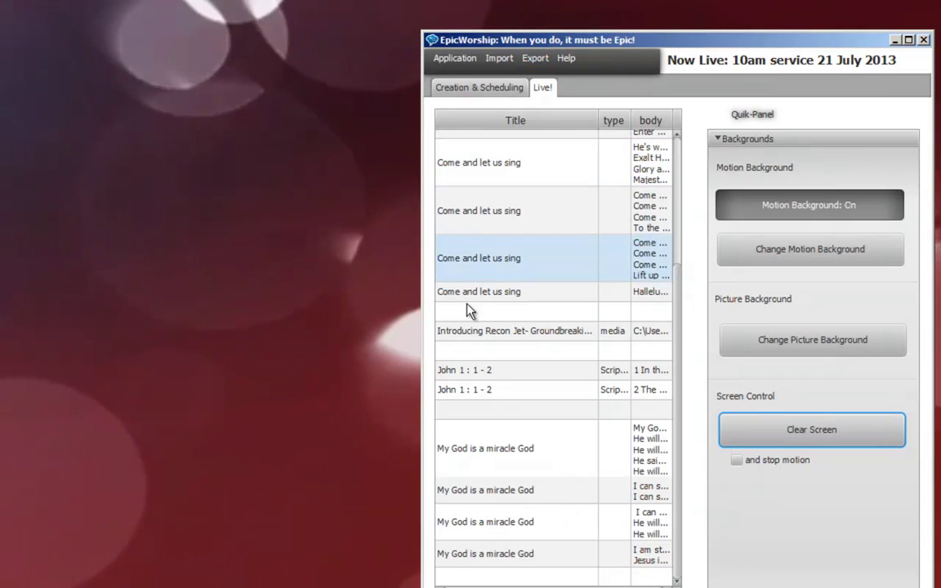
click(472, 90)
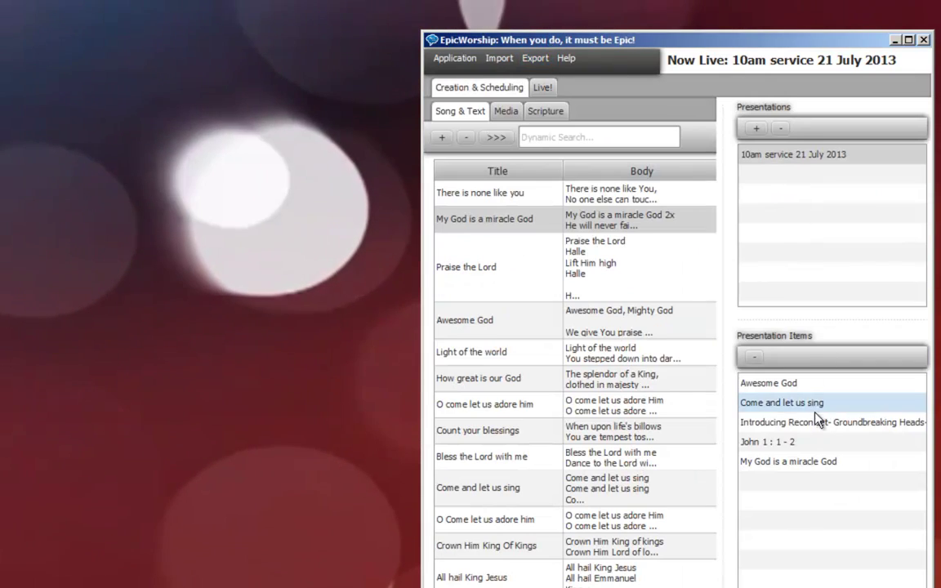
click(498, 58)
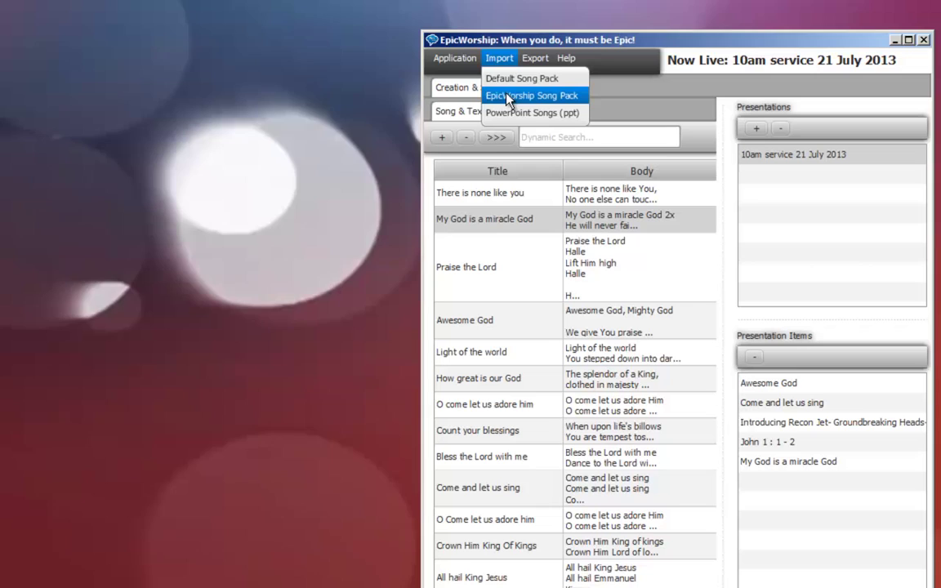
click(441, 58)
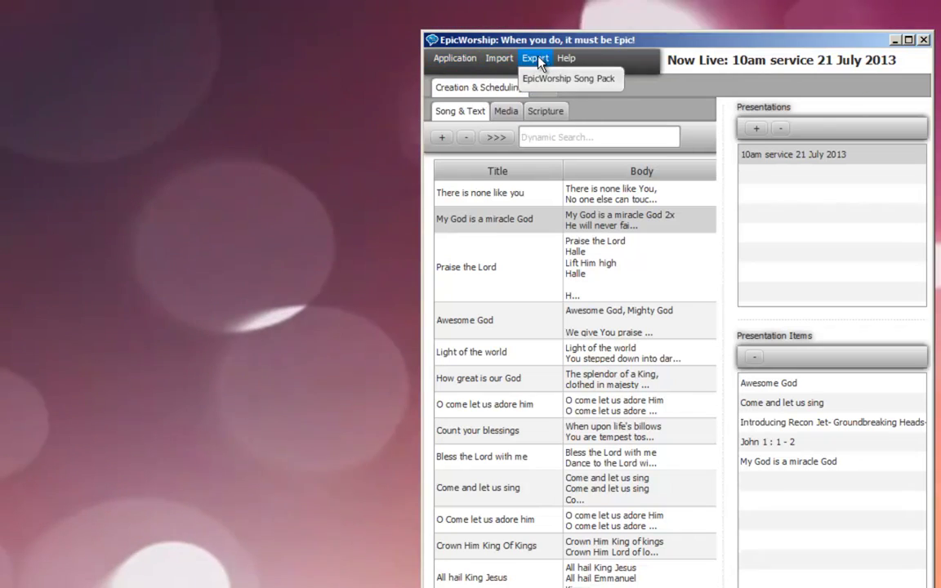
mouse_move(565, 59)
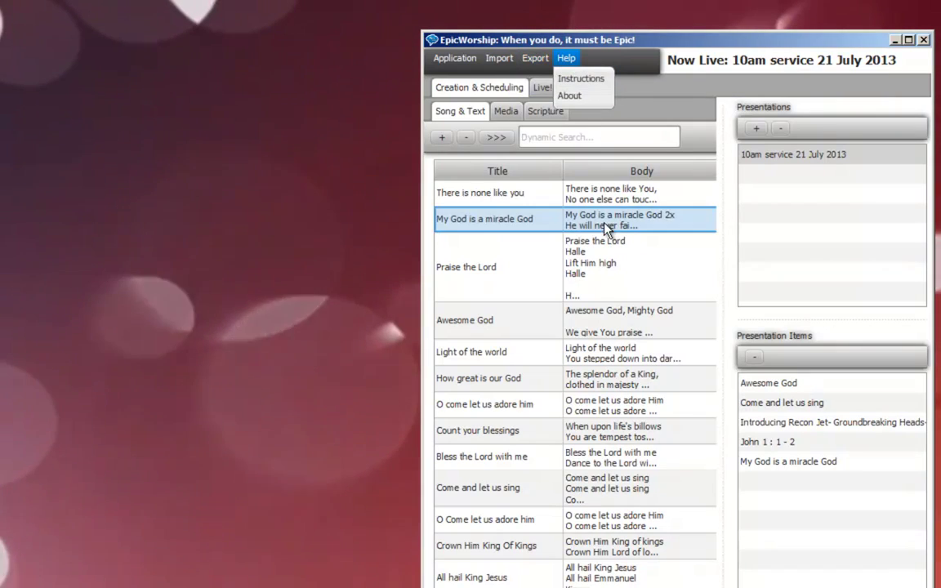
click(454, 58)
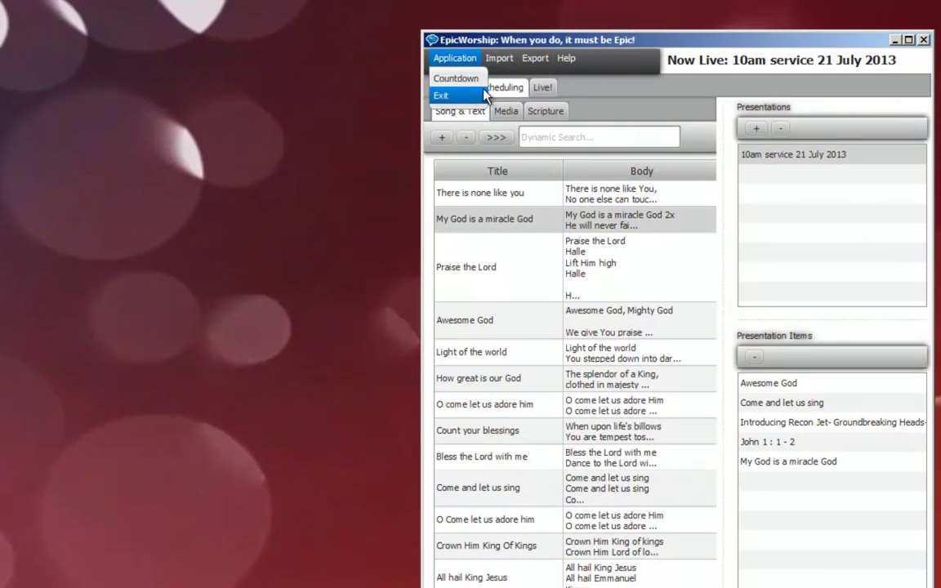